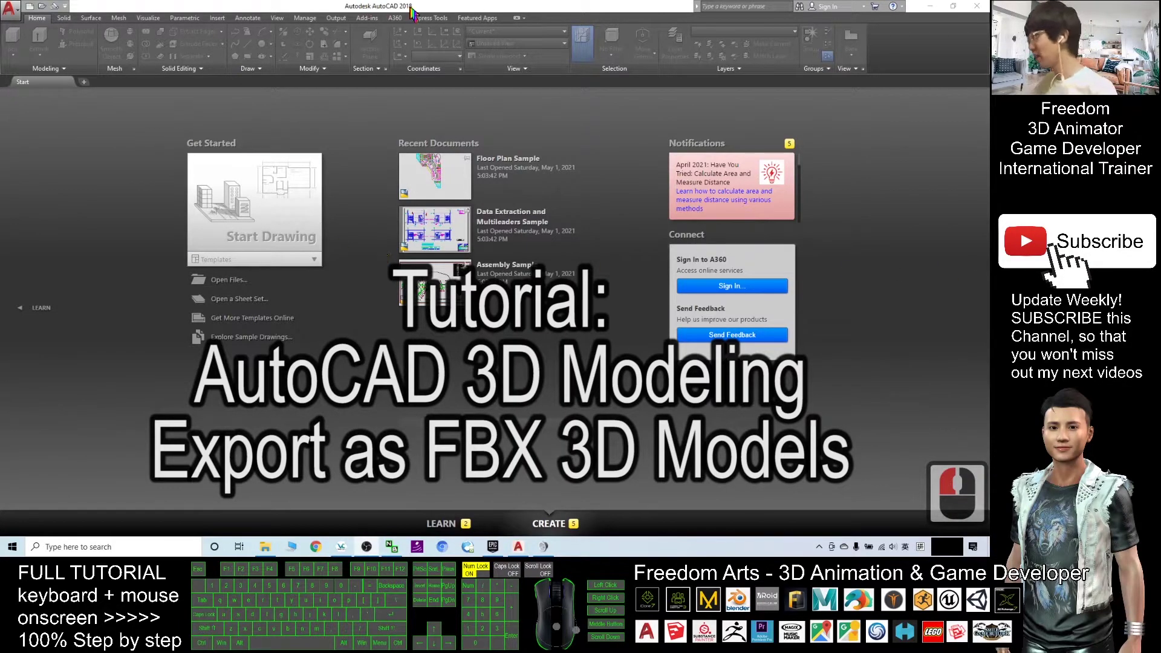
Step: Start a new blank drawing
{"action": "left_click", "coordinate": [526, 79]}
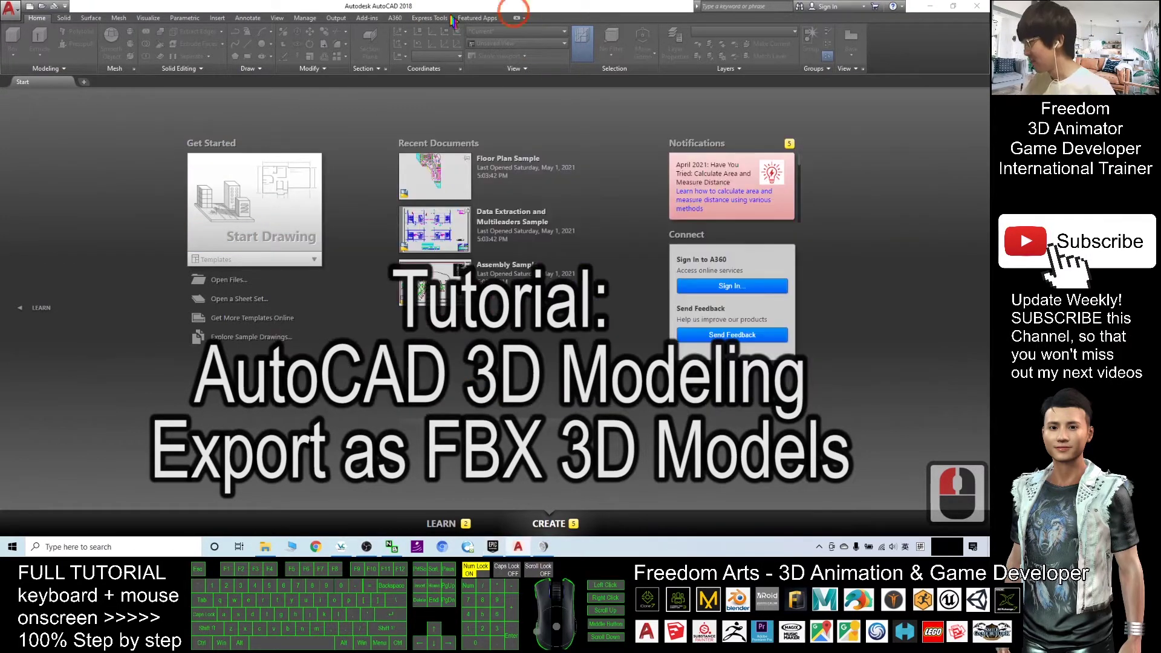
{"action": "mouse_move", "coordinate": [514, 7]}
{"action": "left_mouse_down"}
{"action": "mouse_move", "coordinate": [518, 156]}
{"action": "mouse_move", "coordinate": [535, 0]}
{"action": "left_mouse_up"}
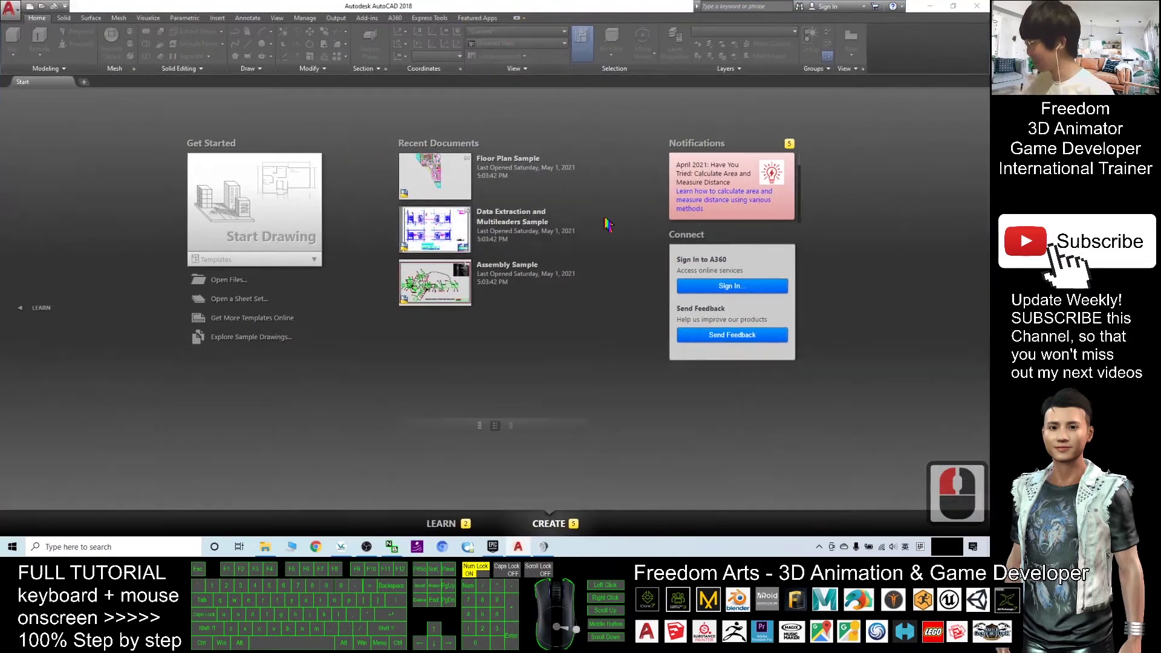
{"action": "left_click", "coordinate": [281, 213]}
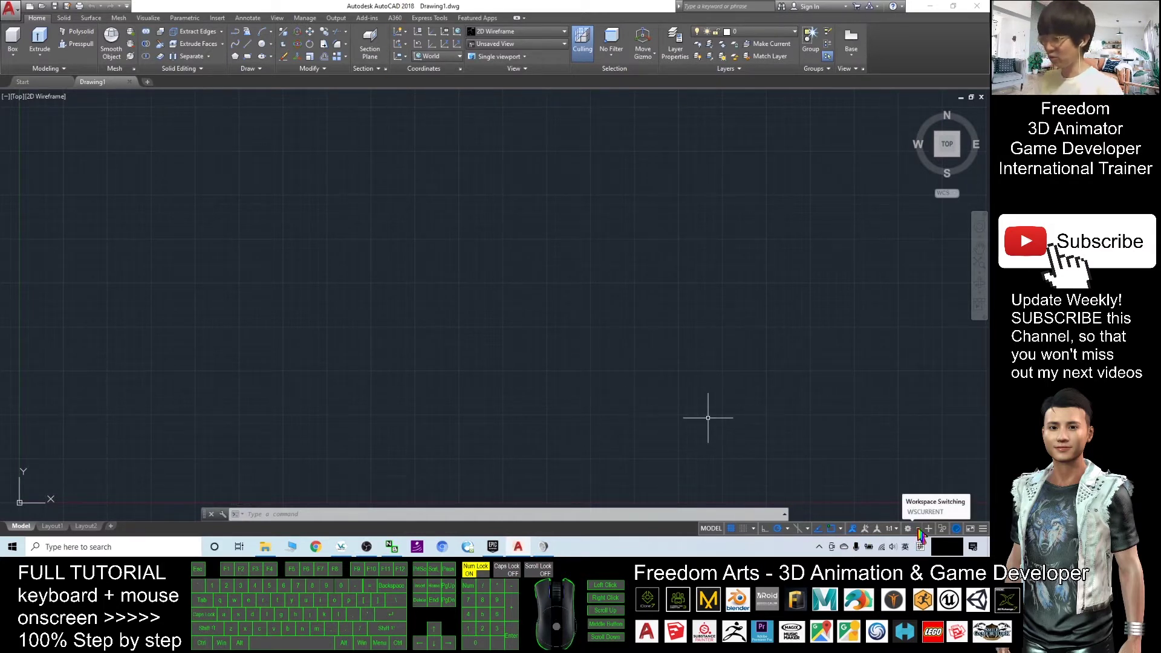
Step: Choose the 3D Modeling workspace for the drawing
{"action": "left_click", "coordinate": [918, 530]}
{"action": "left_click", "coordinate": [914, 531]}
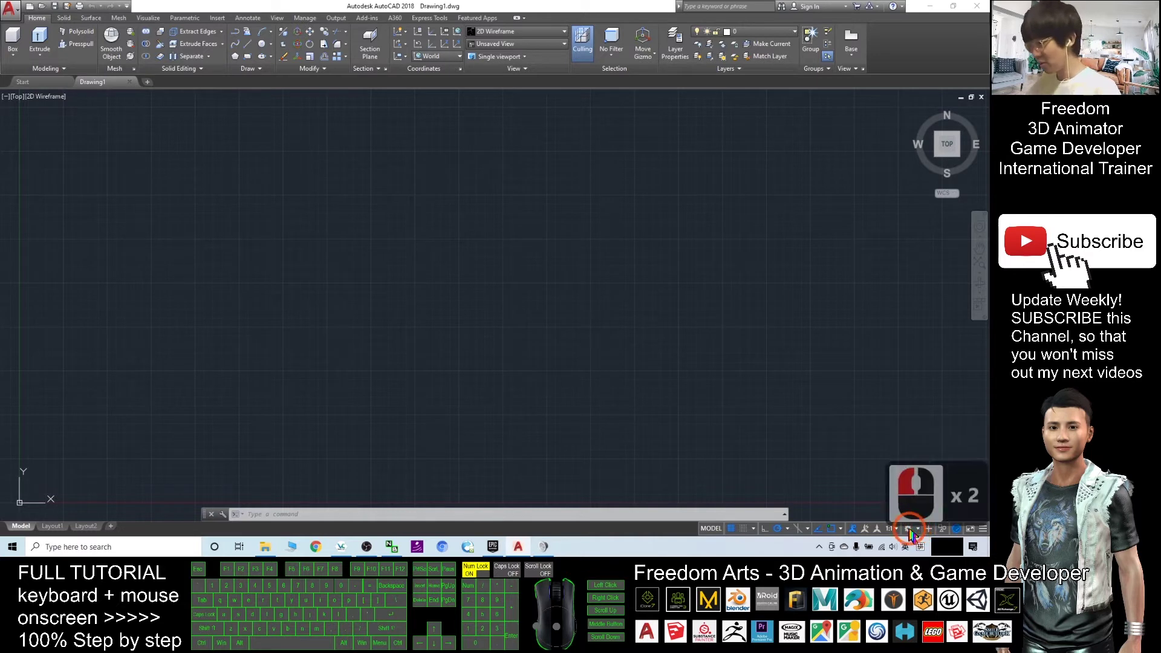
{"action": "left_click", "coordinate": [912, 530]}
{"action": "left_click", "coordinate": [908, 531]}
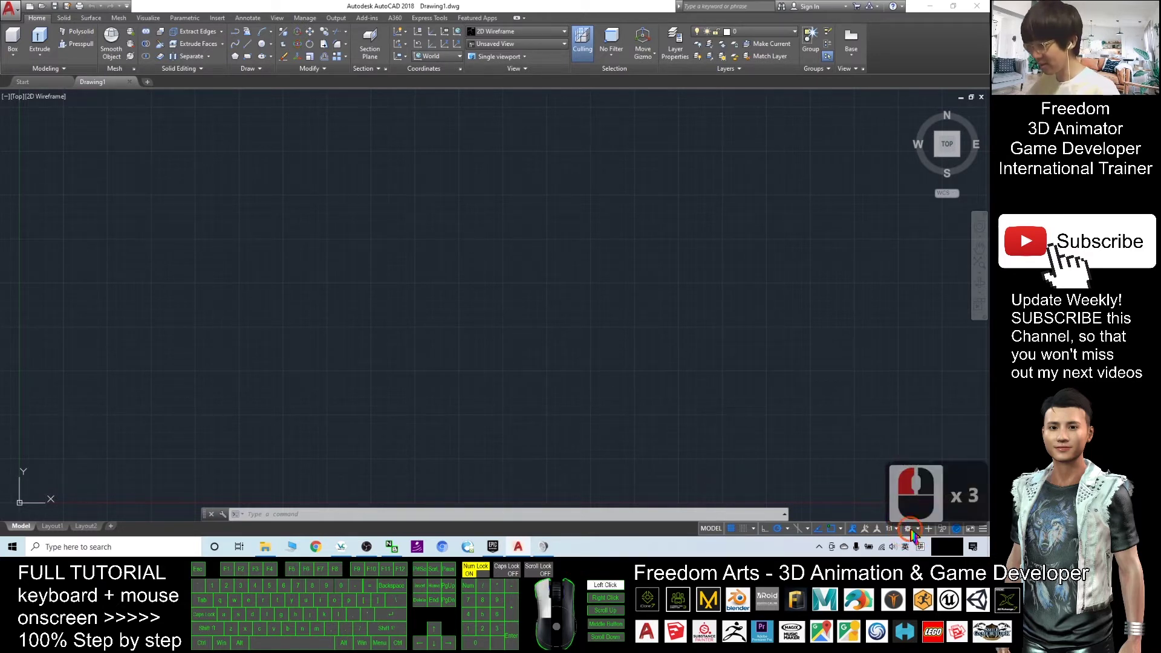
{"action": "left_click", "coordinate": [908, 529]}
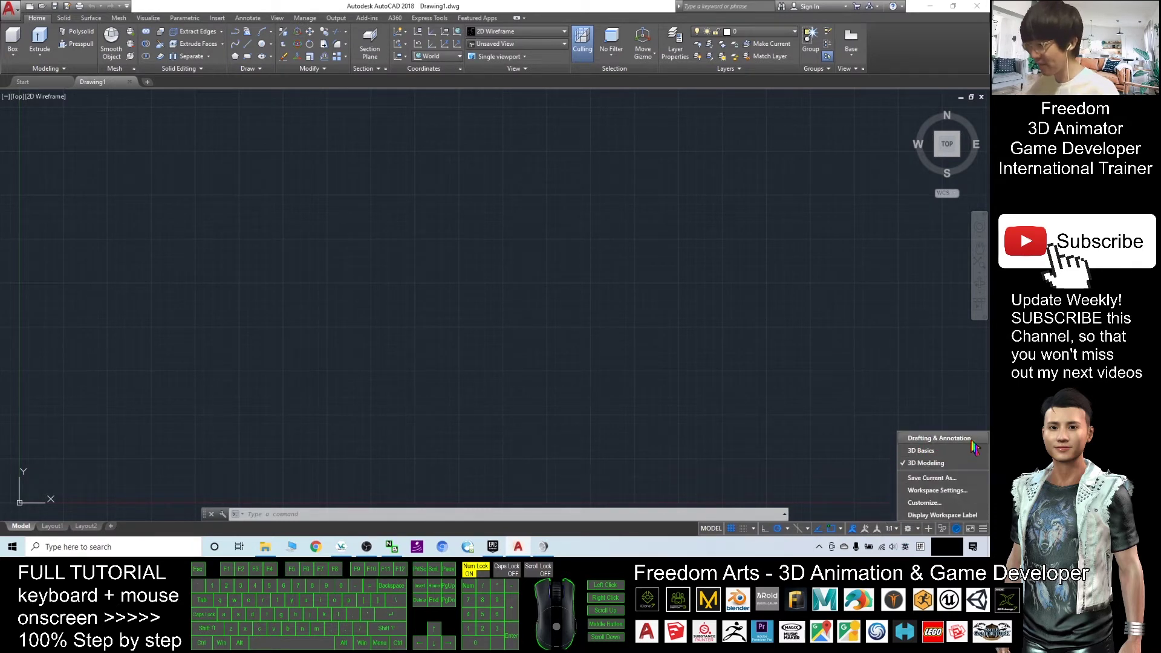
{"action": "left_click", "coordinate": [927, 464]}
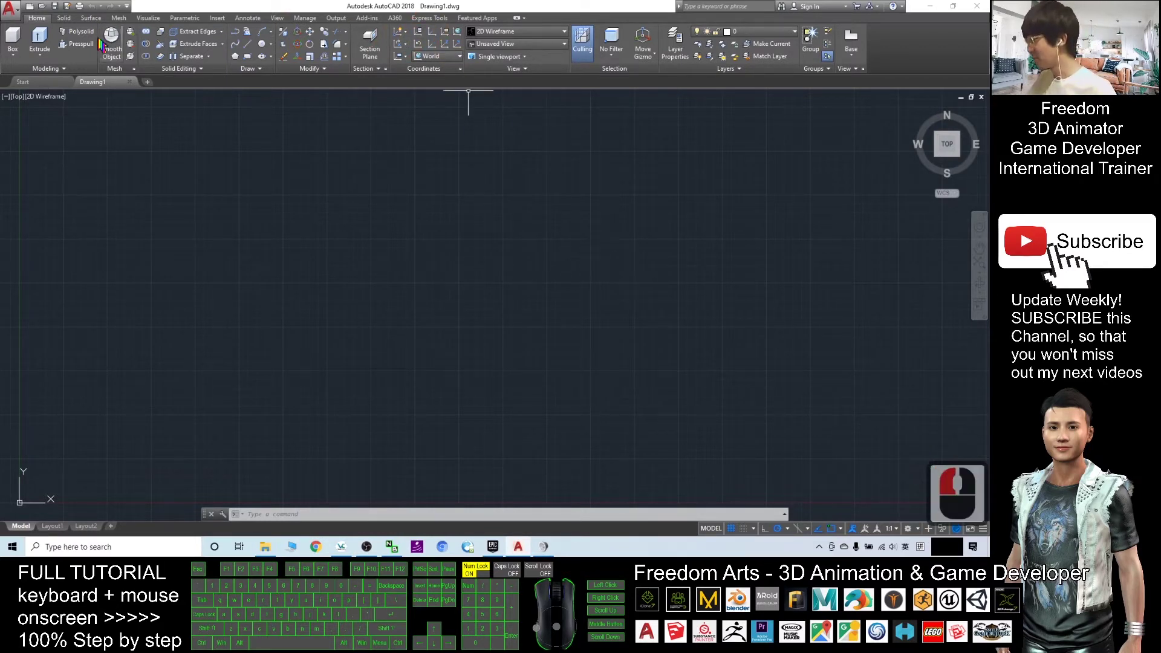
Step: Draw a closed, irregular star-shaped polyline with ten corners around the origin, ending it at its start point
{"action": "middle_click", "coordinate": [462, 278]}
{"action": "middle_click", "coordinate": [461, 278]}
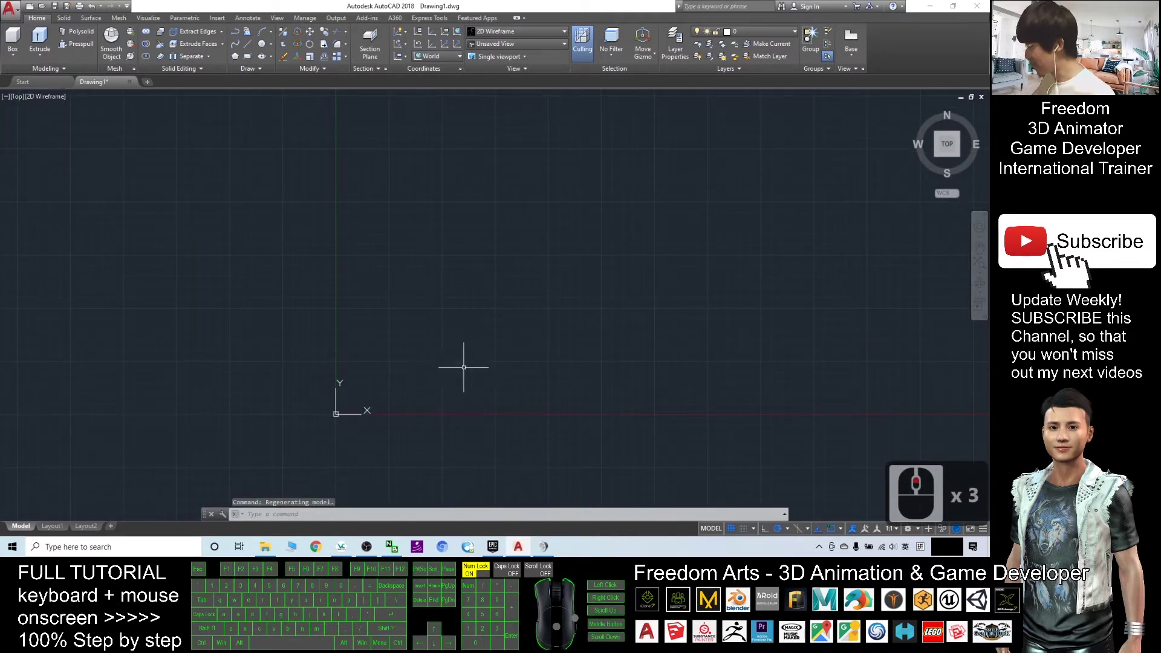
{"action": "middle_click_drag", "start_coordinate": [407, 375], "coordinate": [548, 402], "text": "shift"}
{"action": "middle_click_drag", "start_coordinate": [628, 433], "coordinate": [564, 301]}
{"action": "scroll", "coordinate": [563, 303], "scroll_direction": "up", "scroll_amount": 2}
{"action": "mouse_move", "coordinate": [502, 394]}
{"action": "middle_mouse_down", "text": "shift"}
{"action": "mouse_move", "coordinate": [556, 344]}
{"action": "mouse_move", "coordinate": [496, 406]}
{"action": "middle_mouse_up", "text": "shift"}
{"action": "middle_click_drag", "start_coordinate": [430, 387], "coordinate": [496, 339], "text": "shift"}
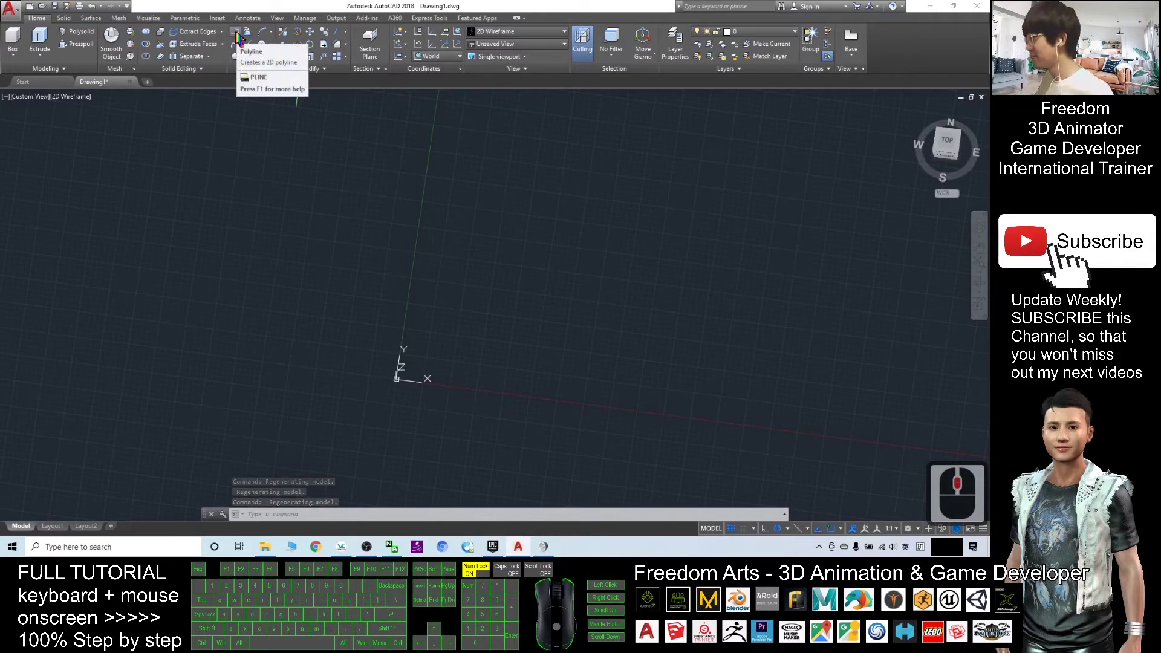
{"action": "left_click", "coordinate": [236, 38]}
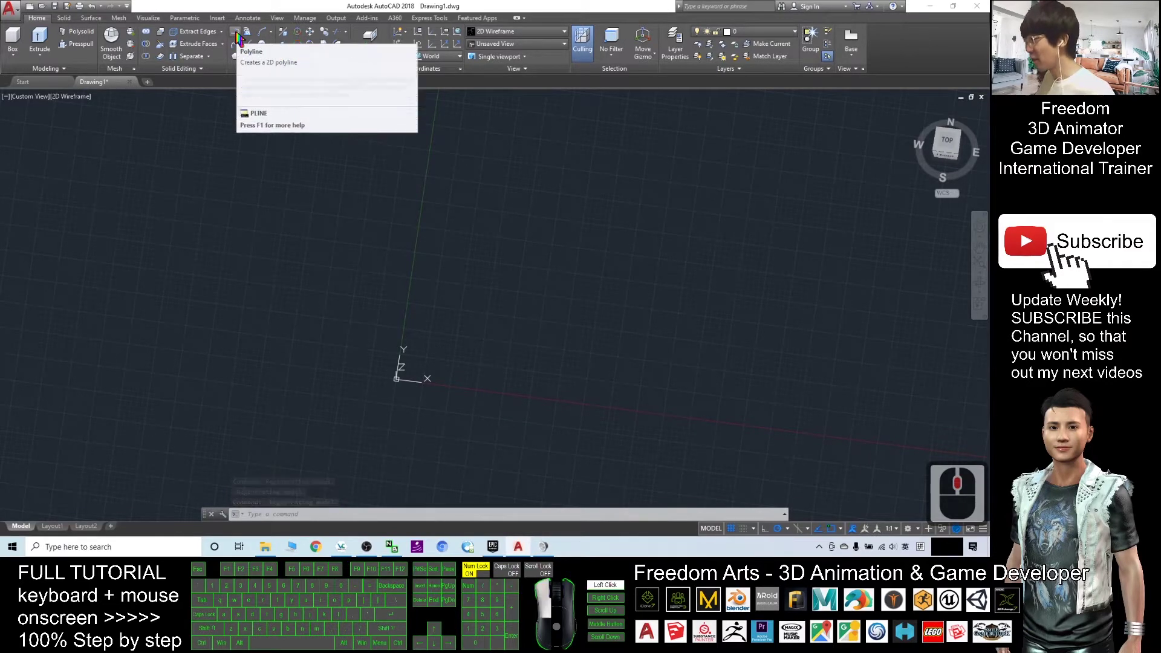
{"action": "left_click", "coordinate": [377, 350]}
{"action": "left_click", "coordinate": [442, 329]}
{"action": "left_click", "coordinate": [463, 368]}
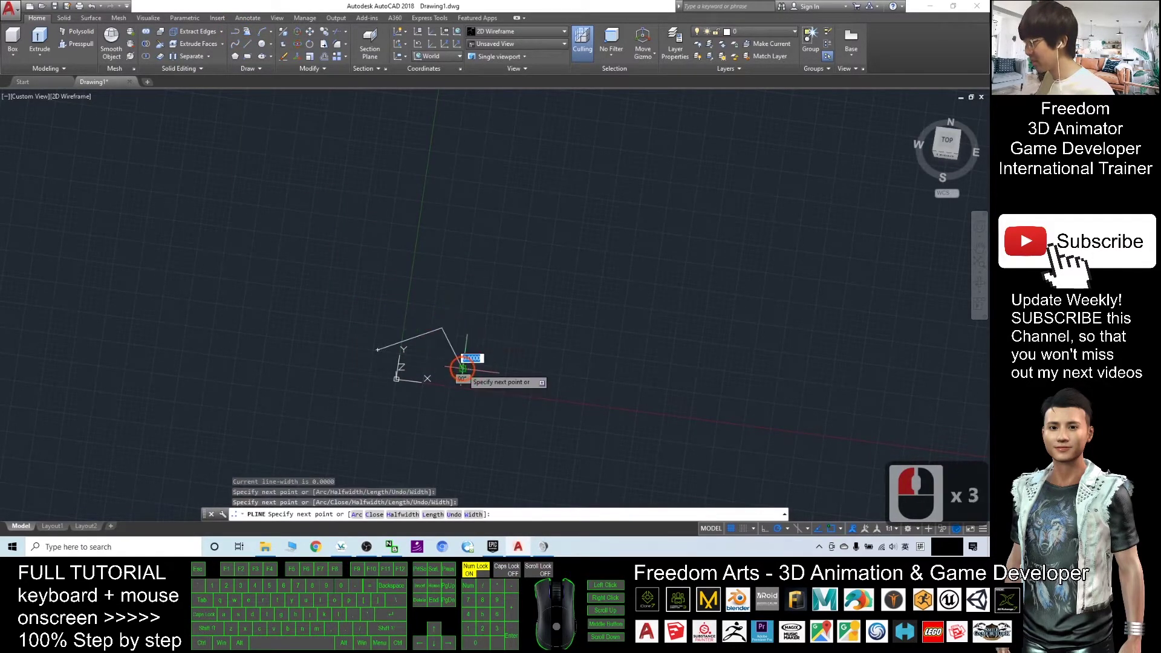
{"action": "left_click", "coordinate": [530, 358]}
{"action": "left_click", "coordinate": [503, 386]}
{"action": "left_click", "coordinate": [523, 442]}
{"action": "left_click", "coordinate": [479, 422]}
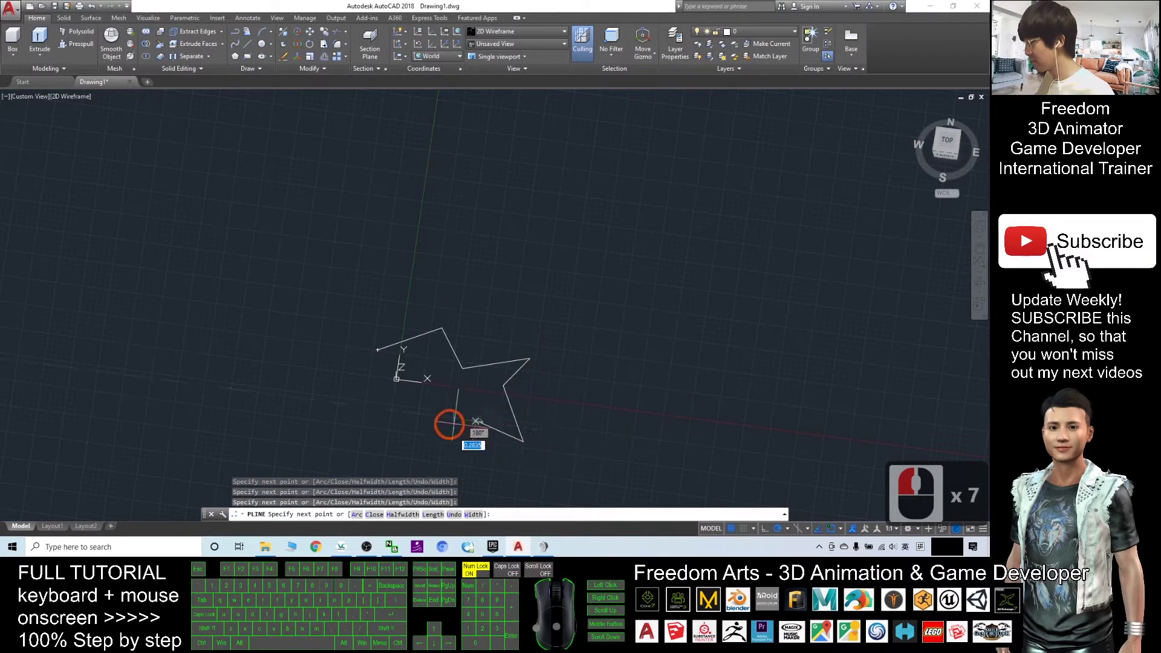
{"action": "left_click", "coordinate": [364, 436]}
{"action": "left_click", "coordinate": [415, 409]}
{"action": "left_click", "coordinate": [350, 376]}
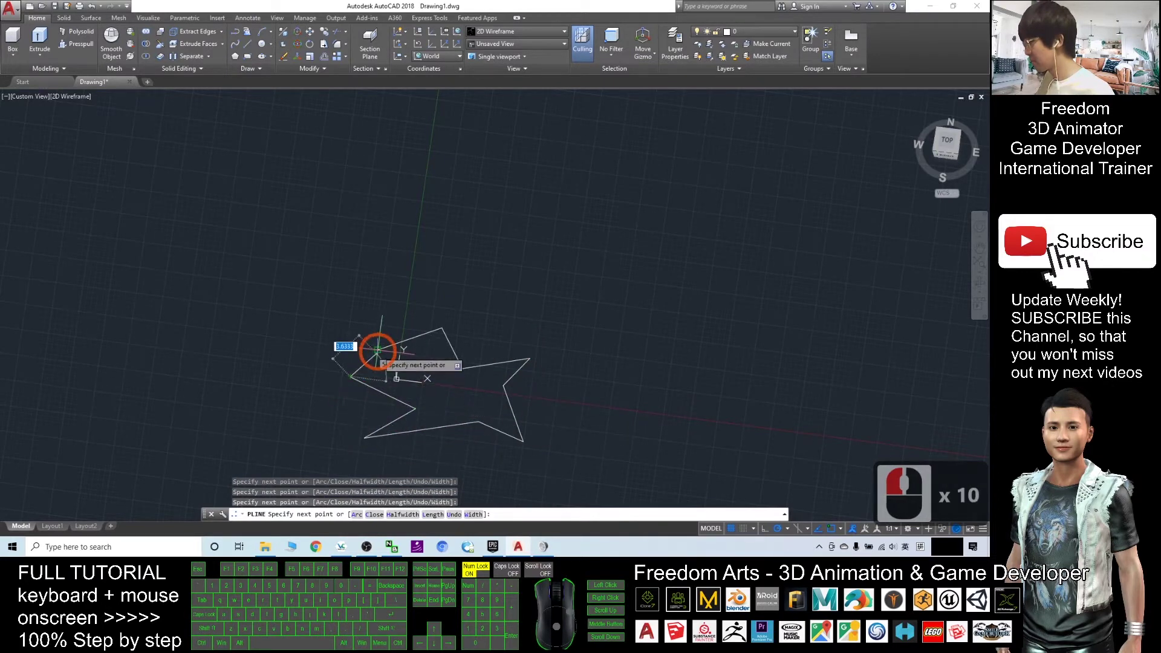
{"action": "left_click", "coordinate": [378, 350]}
{"action": "key", "text": "Escape"}
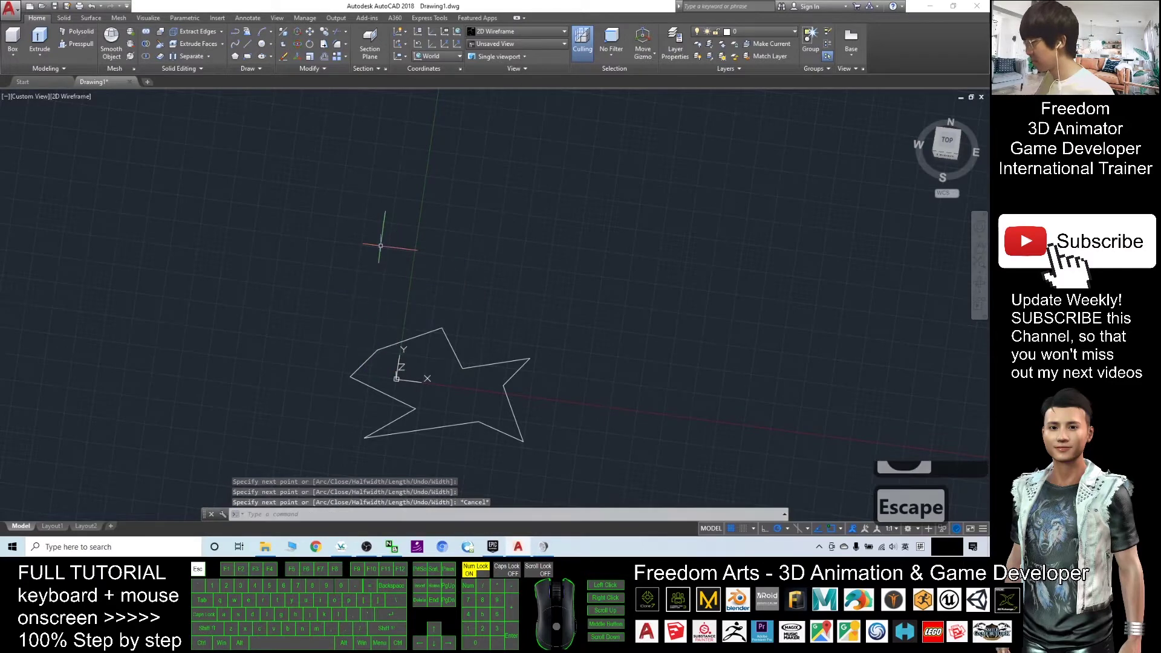
Step: Extrude the star-shaped polyline upward into a solid
{"action": "scroll", "coordinate": [475, 338], "scroll_direction": "down", "scroll_amount": 2}
{"action": "scroll", "coordinate": [488, 376], "scroll_direction": "up", "scroll_amount": 2}
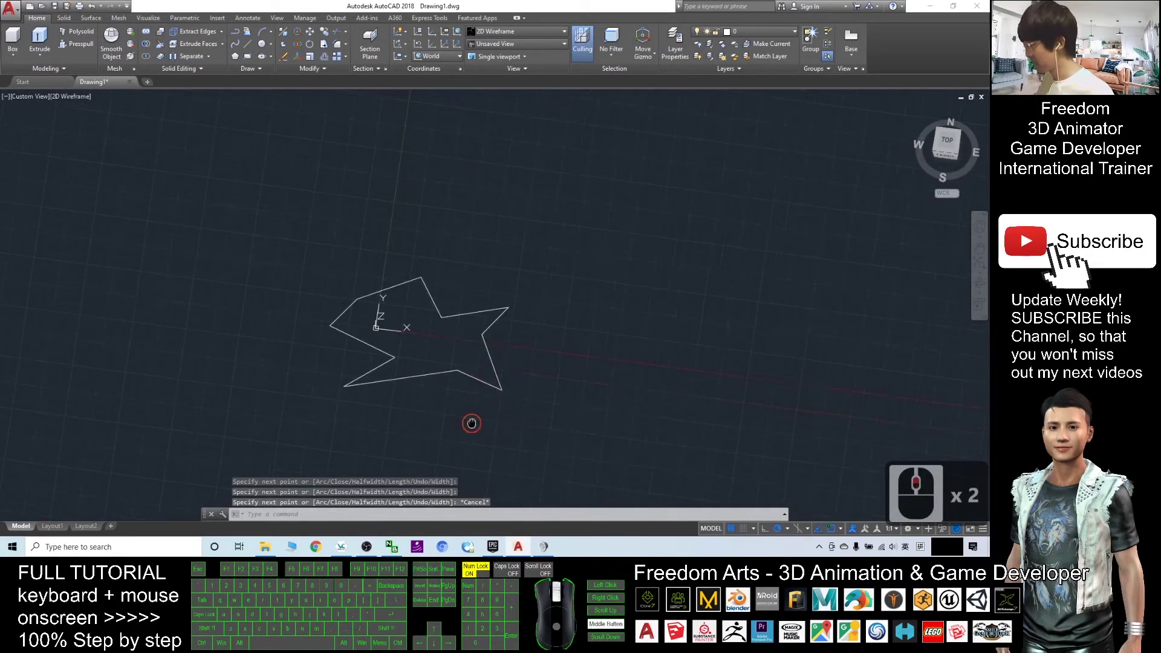
{"action": "mouse_move", "coordinate": [472, 423]}
{"action": "middle_mouse_down"}
{"action": "mouse_move", "coordinate": [508, 364]}
{"action": "mouse_move", "coordinate": [425, 350]}
{"action": "mouse_move", "coordinate": [504, 398]}
{"action": "mouse_move", "coordinate": [498, 358]}
{"action": "mouse_move", "coordinate": [570, 321]}
{"action": "middle_mouse_up"}
{"action": "middle_click", "coordinate": [542, 347]}
{"action": "middle_click", "coordinate": [542, 347]}
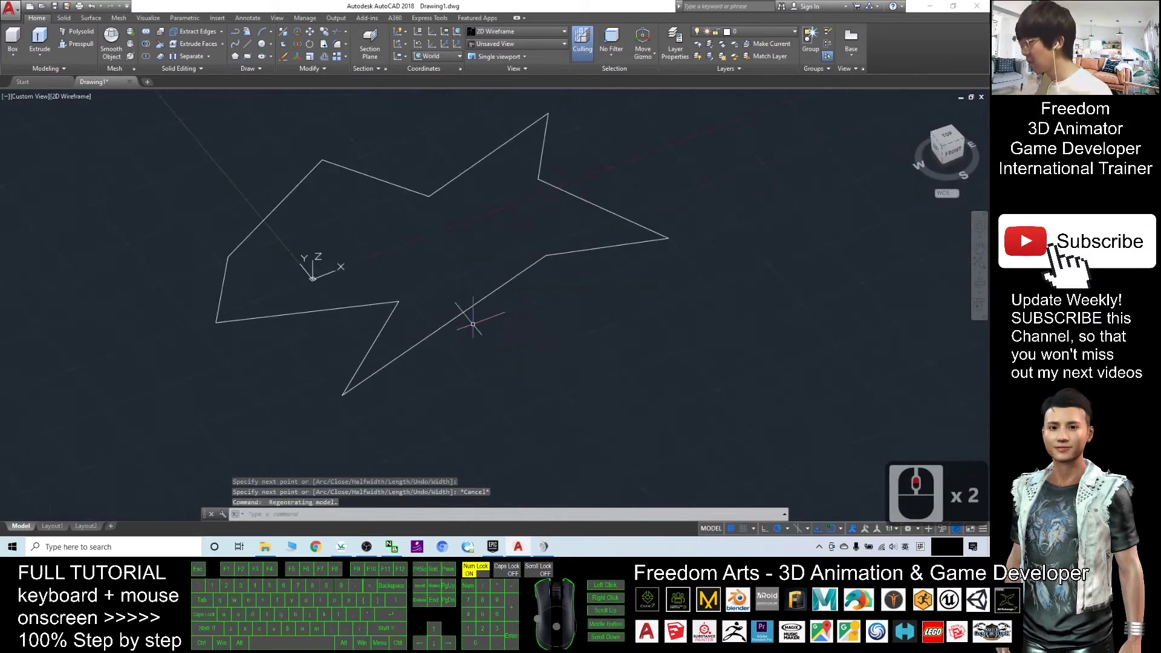
{"action": "scroll", "coordinate": [468, 226], "scroll_direction": "down", "scroll_amount": 3}
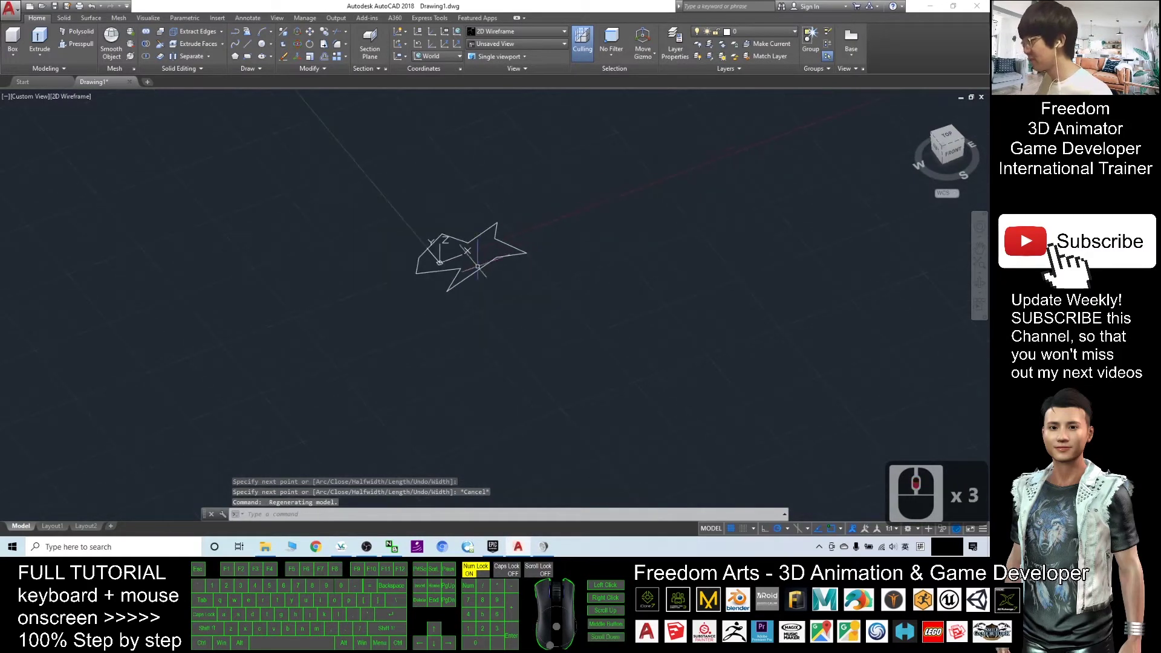
{"action": "scroll", "coordinate": [455, 242], "scroll_direction": "up", "scroll_amount": 2}
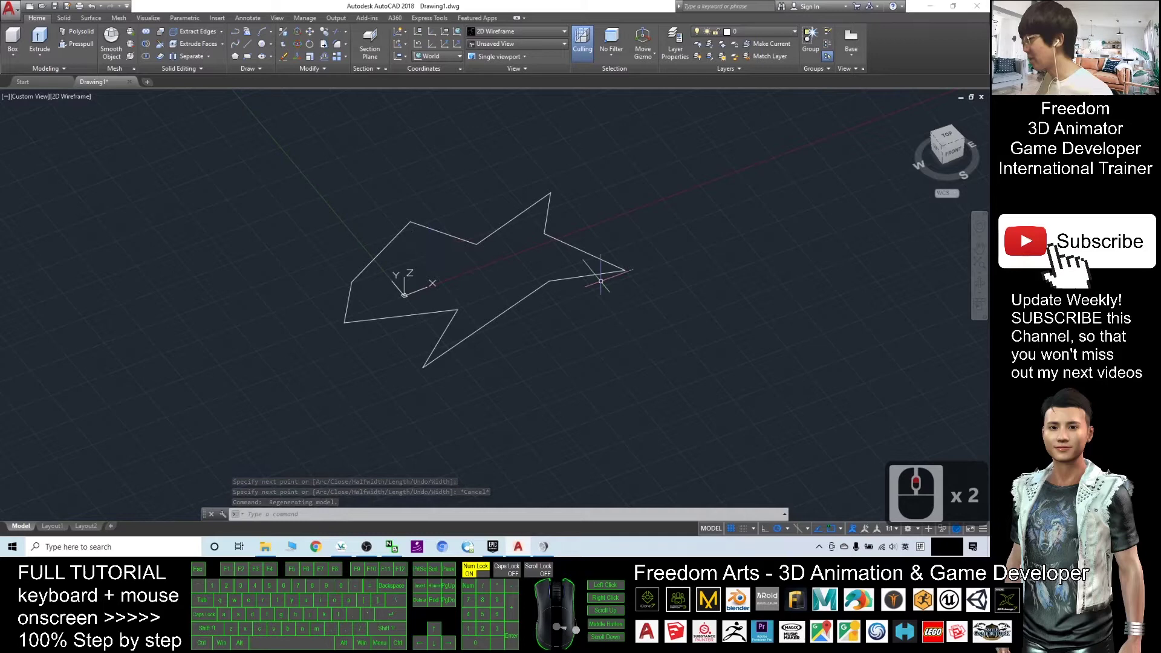
{"action": "mouse_move", "coordinate": [600, 285]}
{"action": "middle_mouse_down"}
{"action": "mouse_move", "coordinate": [635, 293]}
{"action": "mouse_move", "coordinate": [622, 314]}
{"action": "mouse_move", "coordinate": [538, 321]}
{"action": "mouse_move", "coordinate": [604, 296]}
{"action": "middle_mouse_up"}
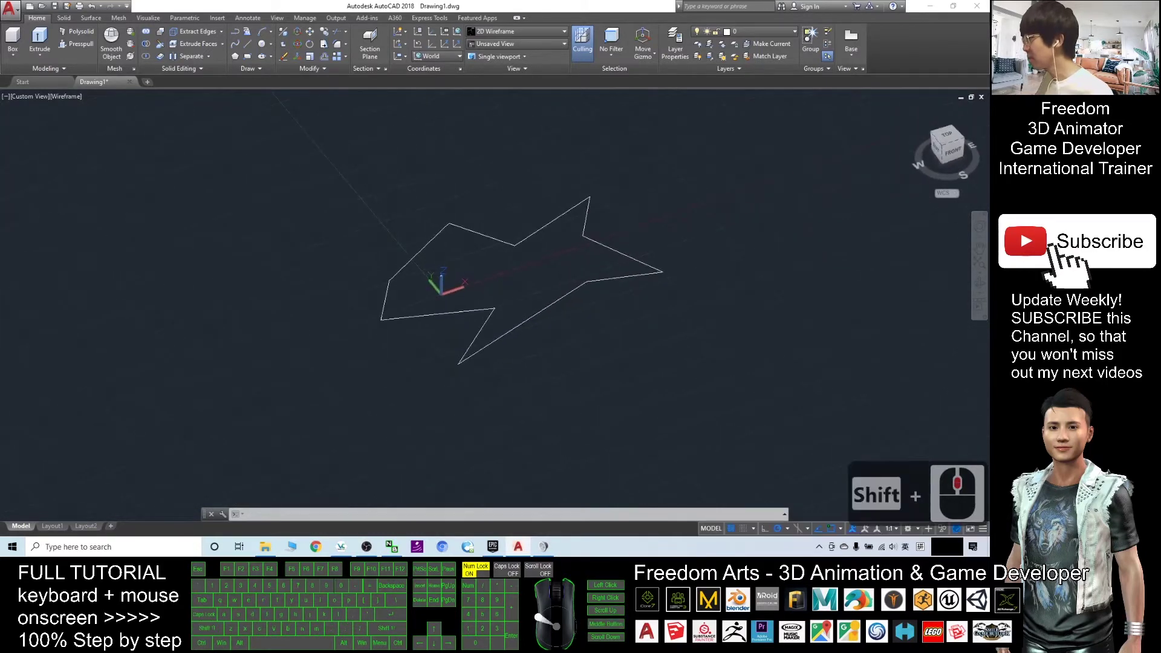
{"action": "left_click", "coordinate": [64, 19]}
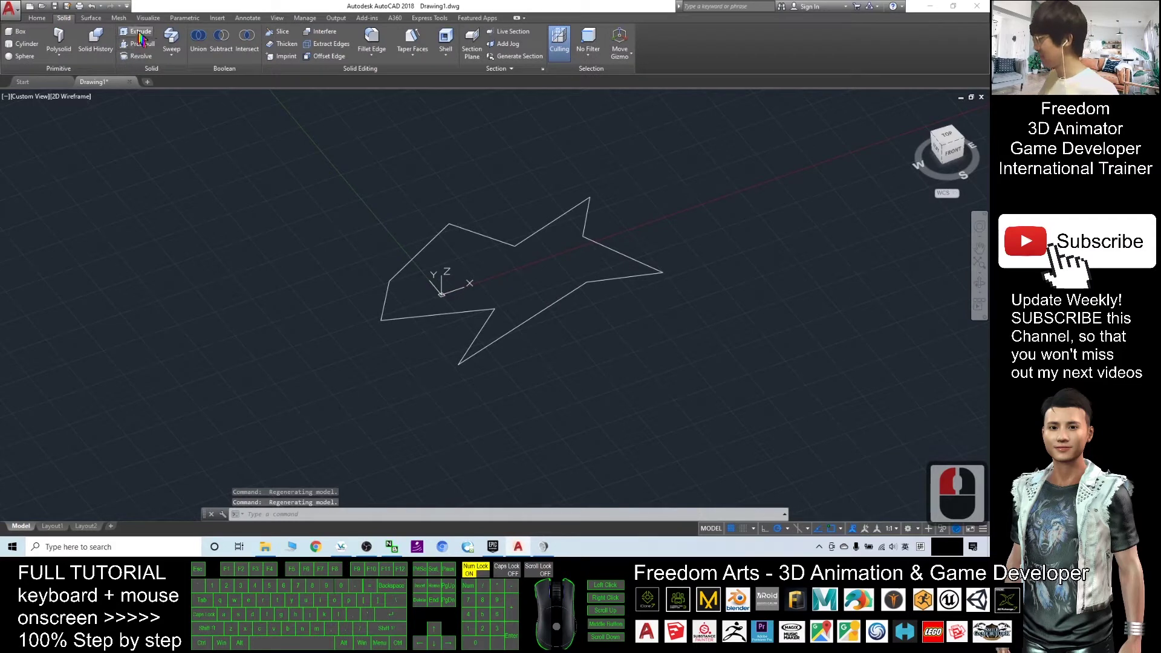
{"action": "left_click", "coordinate": [475, 225]}
{"action": "left_click", "coordinate": [145, 33]}
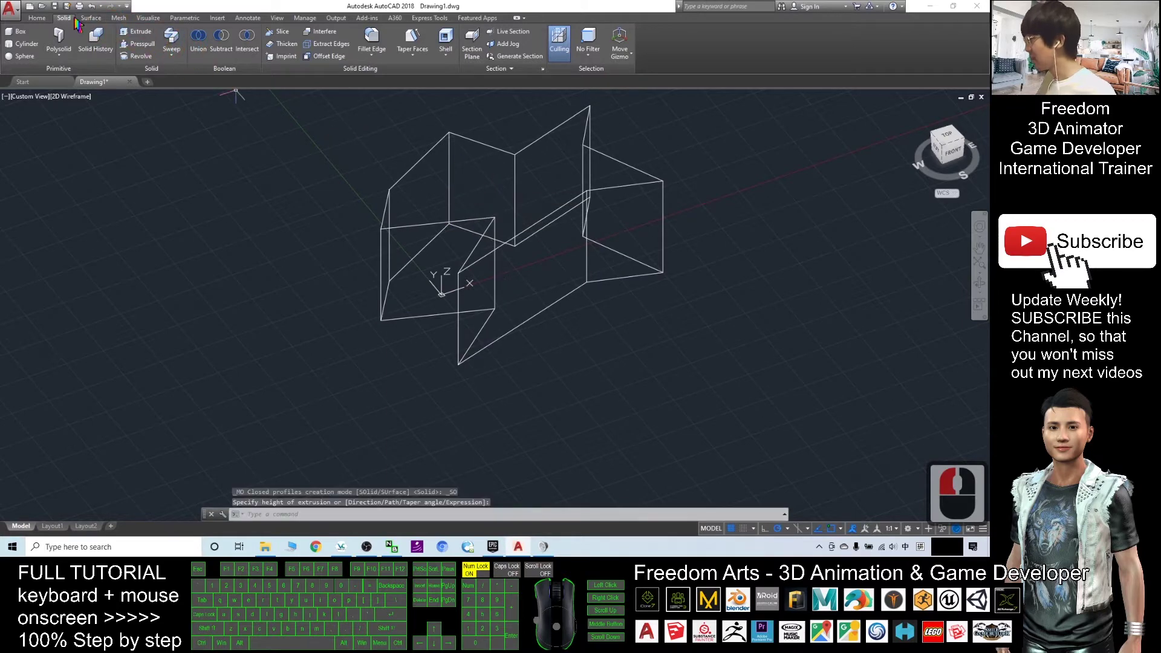
Step: Set the visual style to Conceptual so the star solid is shown shaded
{"action": "left_click", "coordinate": [39, 18]}
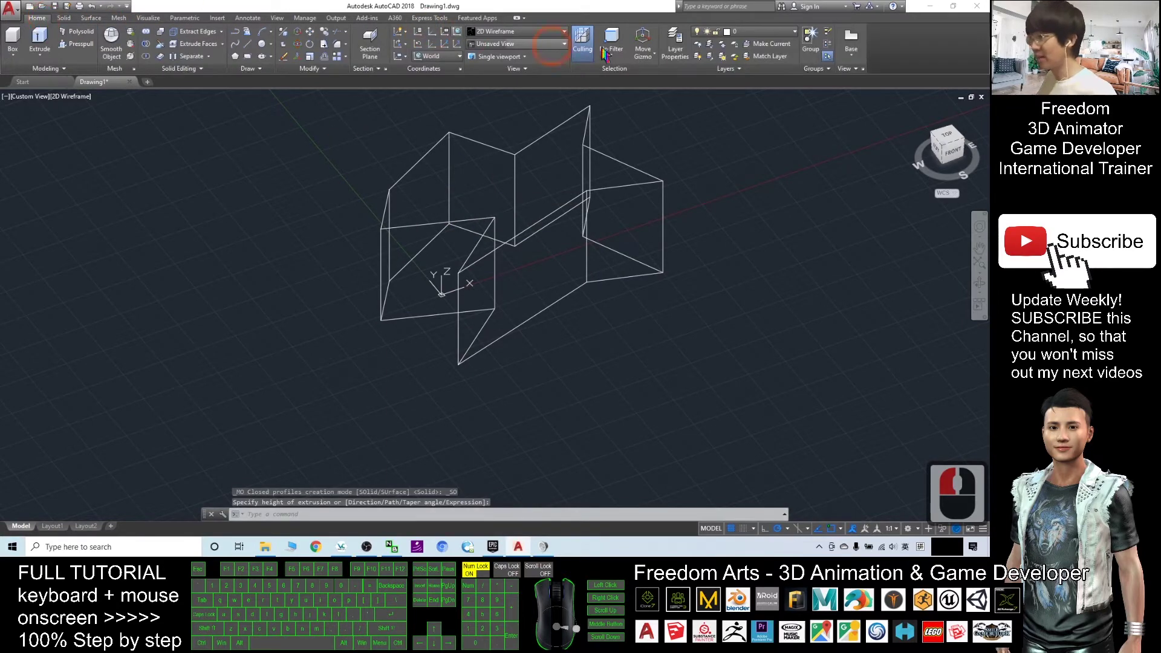
{"action": "left_click", "coordinate": [502, 32]}
{"action": "left_click", "coordinate": [530, 60]}
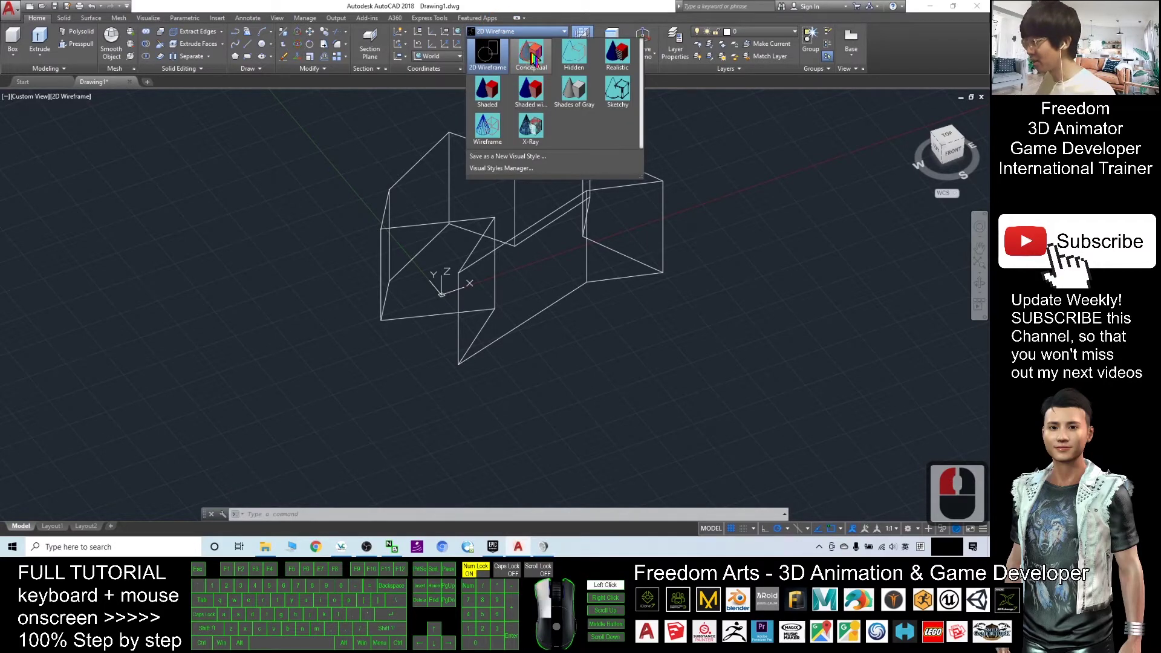
{"action": "scroll", "coordinate": [589, 163], "scroll_direction": "up", "scroll_amount": 2}
{"action": "scroll", "coordinate": [587, 193], "scroll_direction": "down", "scroll_amount": 3}
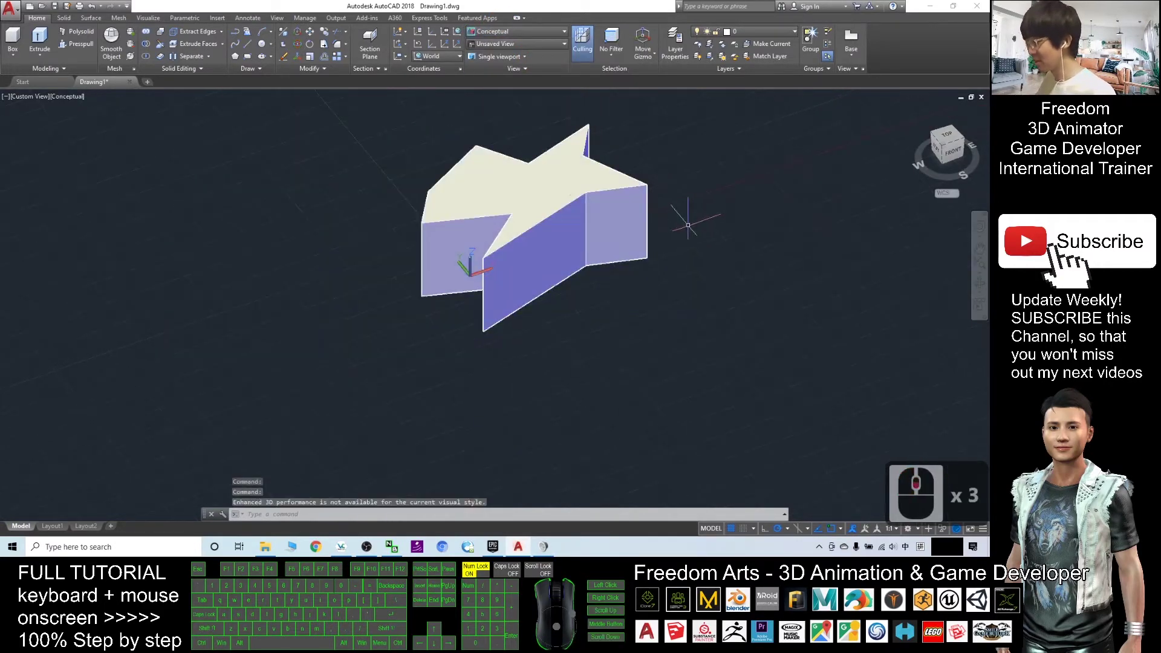
{"action": "middle_click_drag", "start_coordinate": [681, 220], "coordinate": [650, 339]}
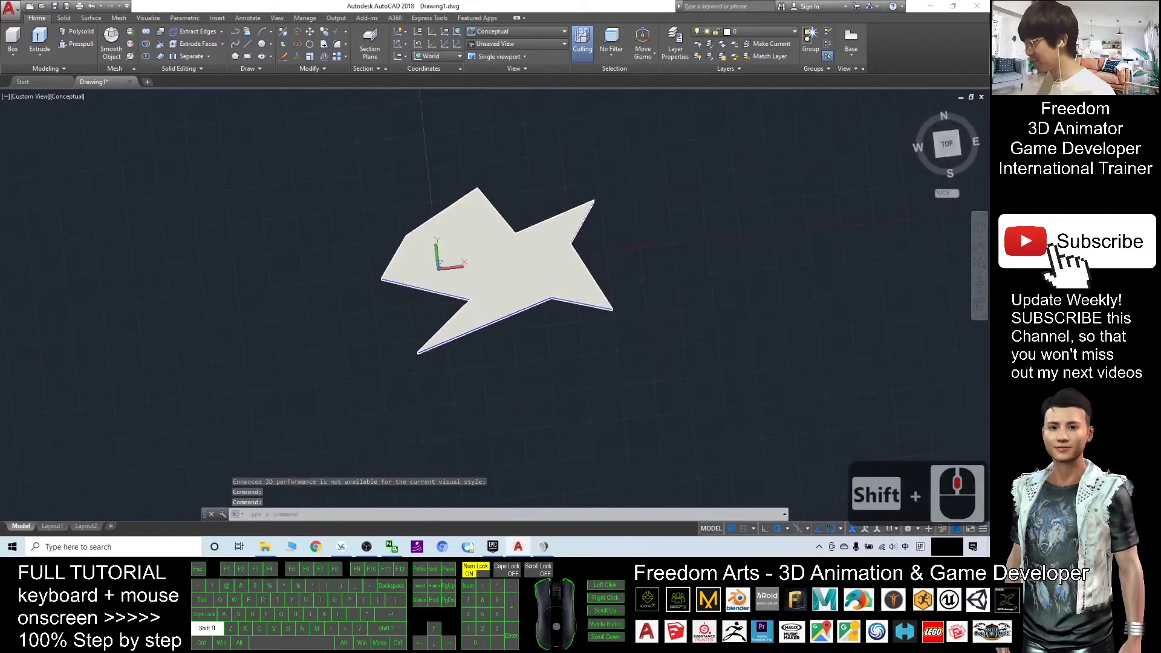
Step: Move the star solid within the XY plane so that it sits closer around the origin
{"action": "left_click", "coordinate": [510, 260]}
{"action": "scroll", "coordinate": [508, 261], "scroll_direction": "up", "scroll_amount": 2}
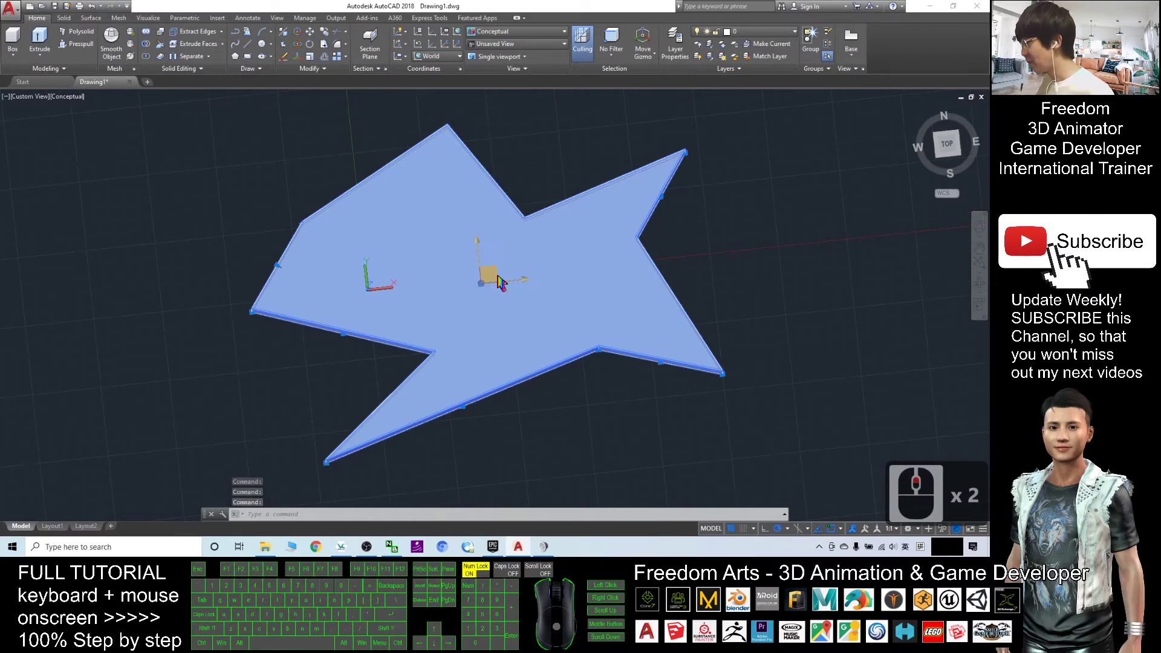
{"action": "left_click_drag", "start_coordinate": [500, 282], "coordinate": [387, 277]}
{"action": "middle_click_drag", "start_coordinate": [501, 360], "coordinate": [559, 390], "text": "shift"}
{"action": "scroll", "coordinate": [559, 390], "scroll_direction": "down", "scroll_amount": 5}
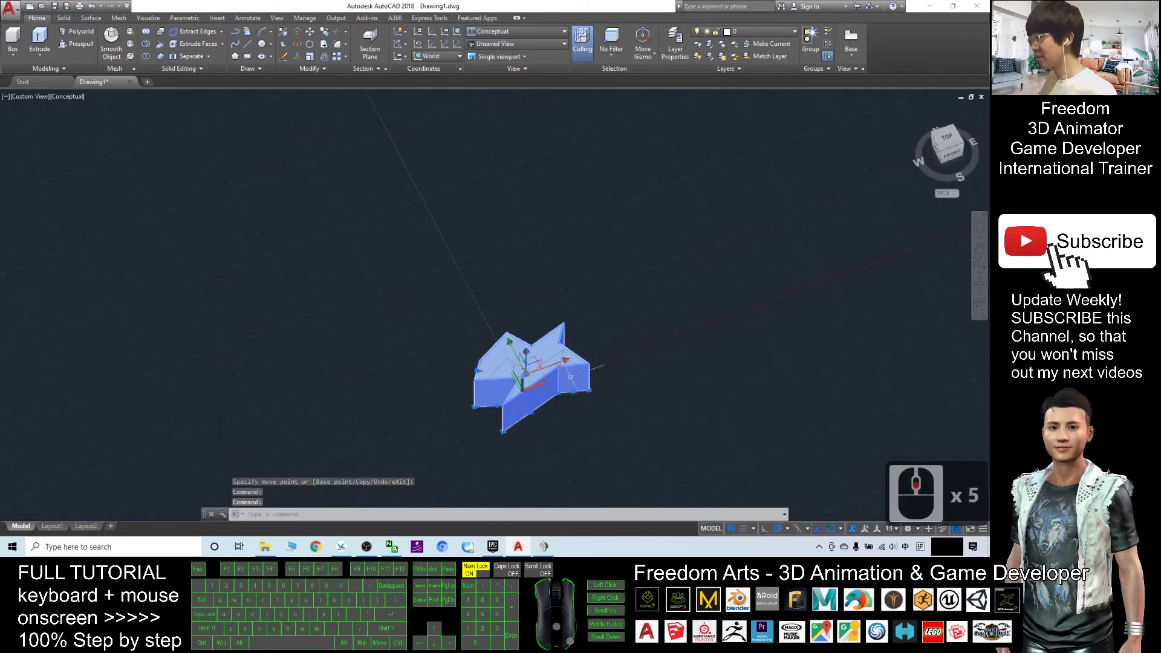
{"action": "scroll", "coordinate": [561, 394], "scroll_direction": "up", "scroll_amount": 2}
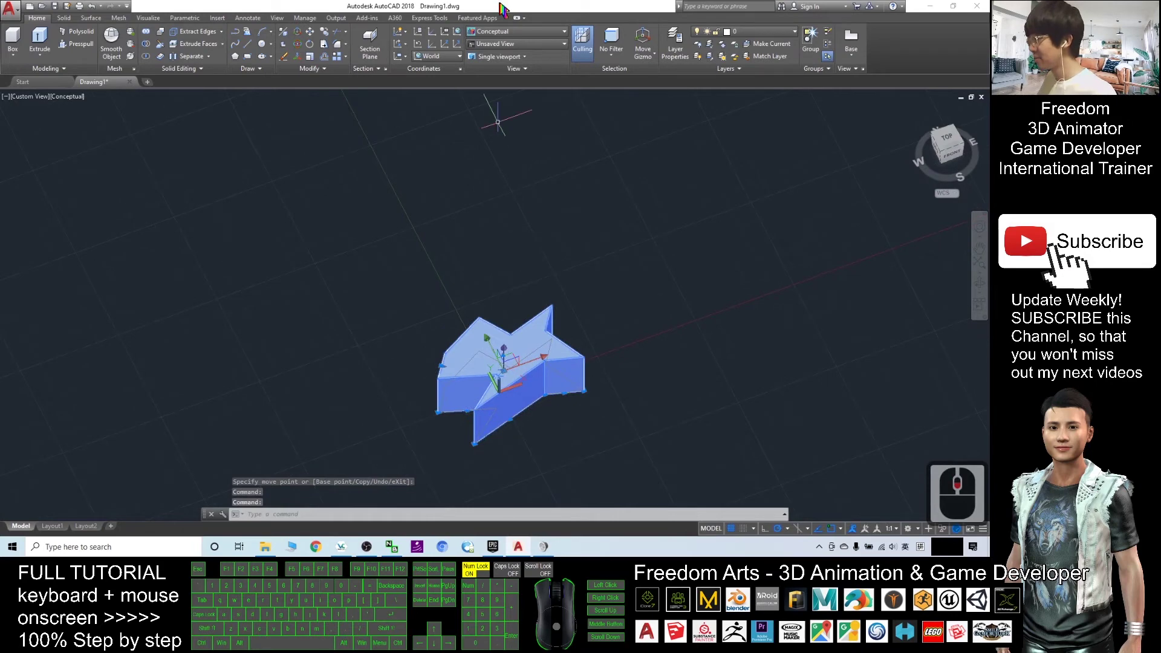
{"action": "left_click", "coordinate": [493, 547]}
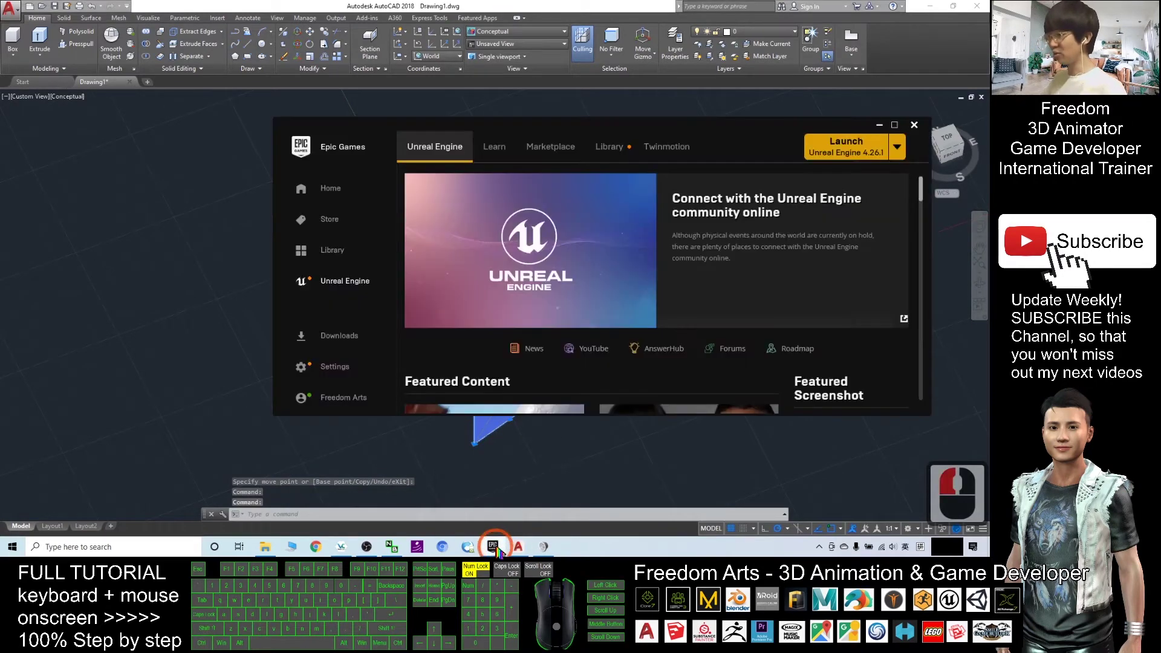
{"action": "left_click", "coordinate": [856, 185]}
{"action": "left_click", "coordinate": [530, 7]}
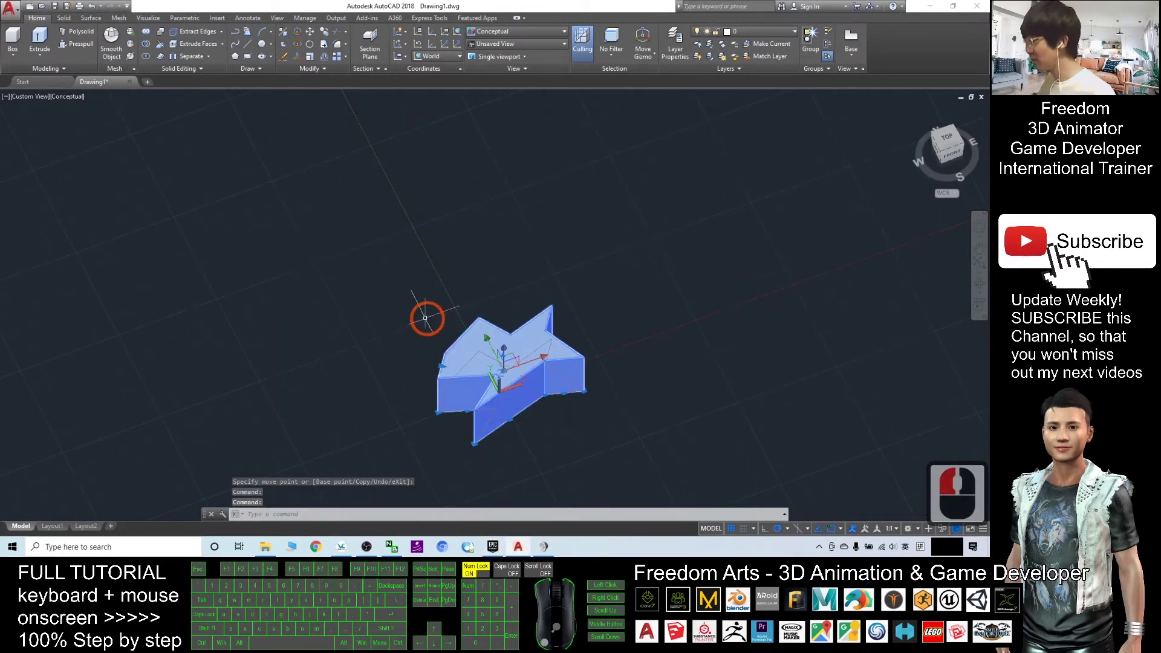
{"action": "scroll", "coordinate": [573, 387], "scroll_direction": "up", "scroll_amount": 2}
{"action": "middle_click_drag", "start_coordinate": [565, 416], "coordinate": [510, 443], "text": "shift"}
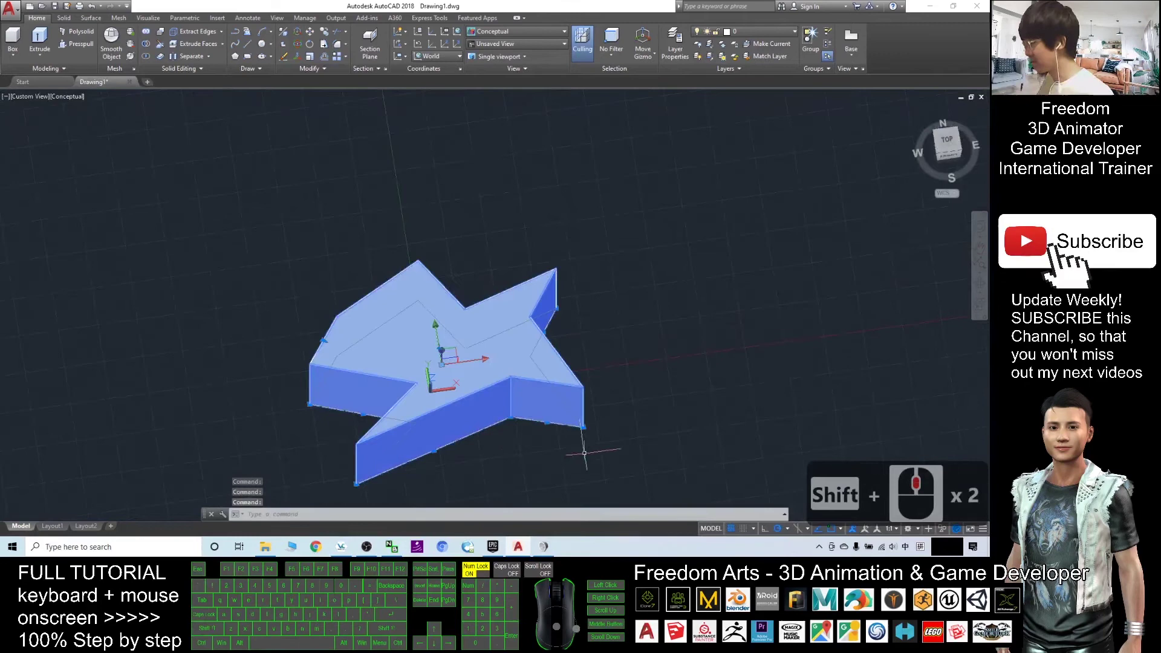
{"action": "middle_click_drag", "start_coordinate": [584, 453], "coordinate": [650, 356], "text": "shift"}
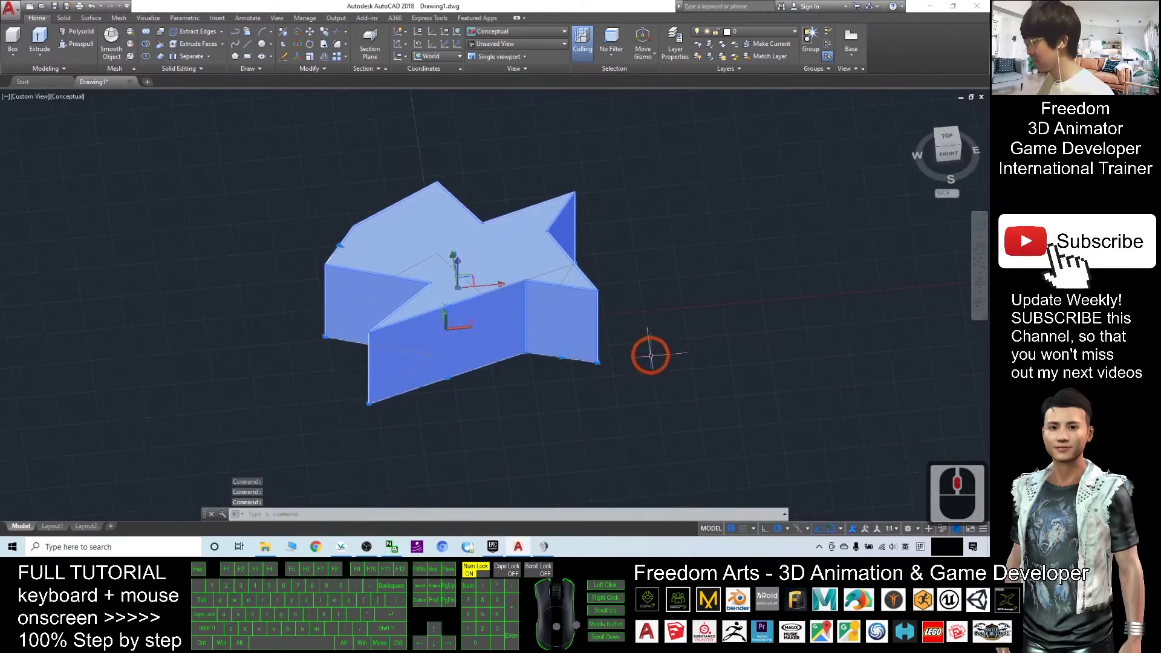
Step: Uncover the desktop, delete the old Drawing1.fbx file from it and empty the Recycle Bin
{"action": "left_click_drag", "start_coordinate": [362, 6], "coordinate": [584, 60]}
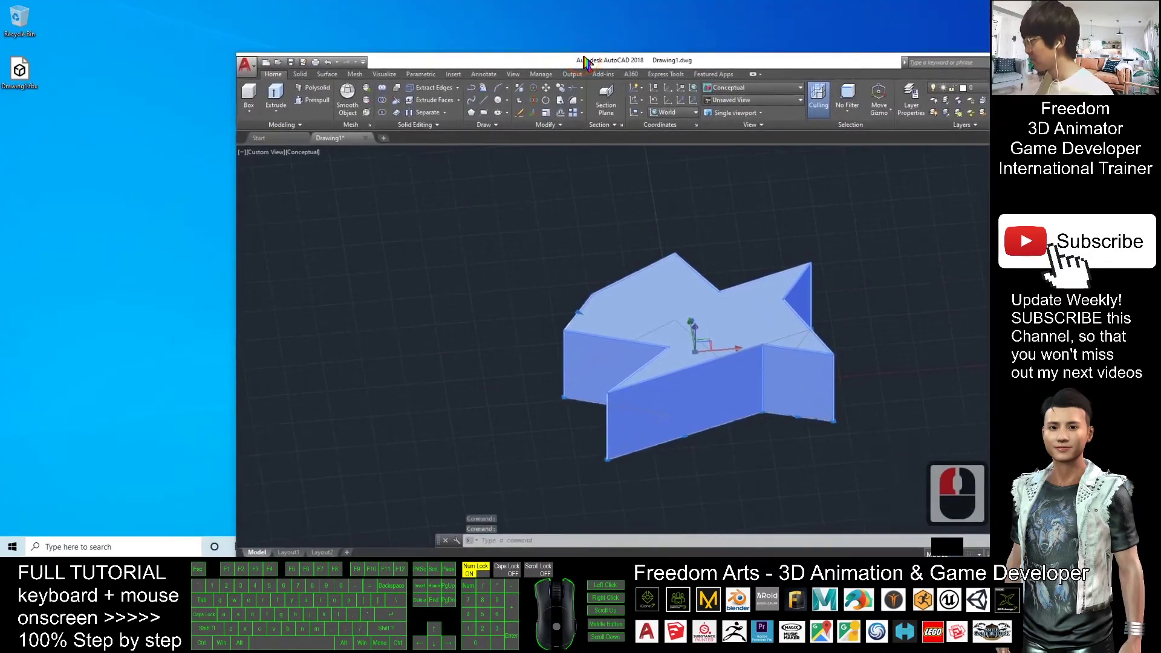
{"action": "left_click_drag", "start_coordinate": [75, 78], "coordinate": [19, 169]}
{"action": "key", "text": "Delete"}
{"action": "right_click", "coordinate": [17, 20]}
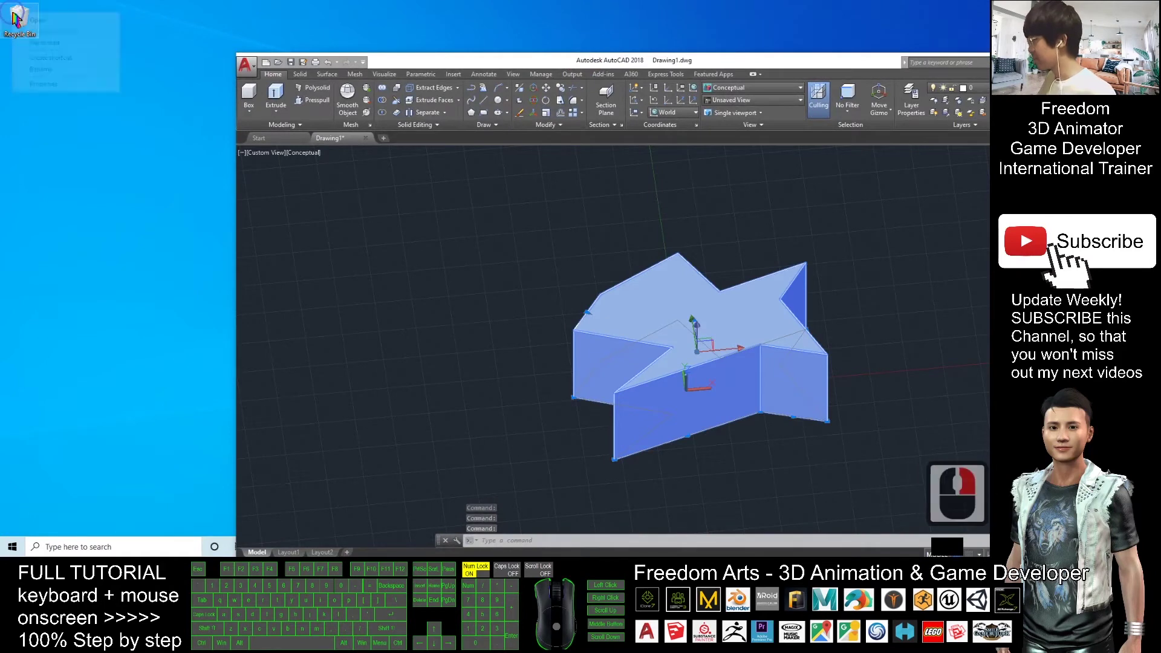
{"action": "left_click", "coordinate": [54, 31]}
{"action": "left_click", "coordinate": [525, 315]}
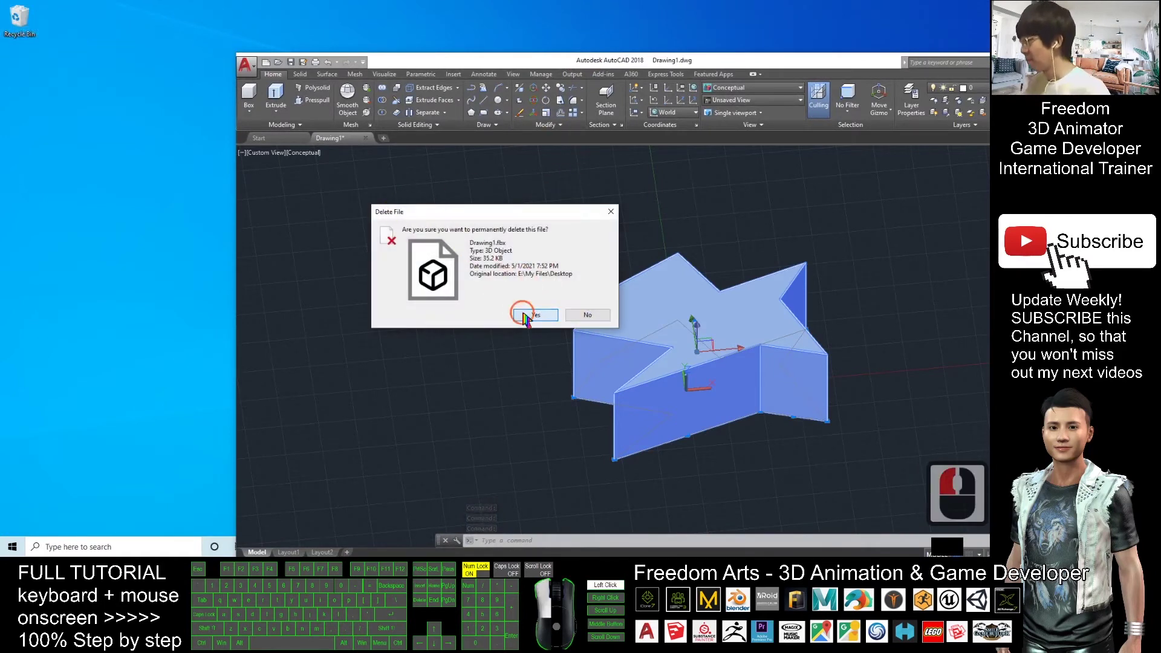
Step: Export the star solid to the desktop as Drawing1.fbx, with visible entities, all object types and embedded textures
{"action": "left_click", "coordinate": [72, 50]}
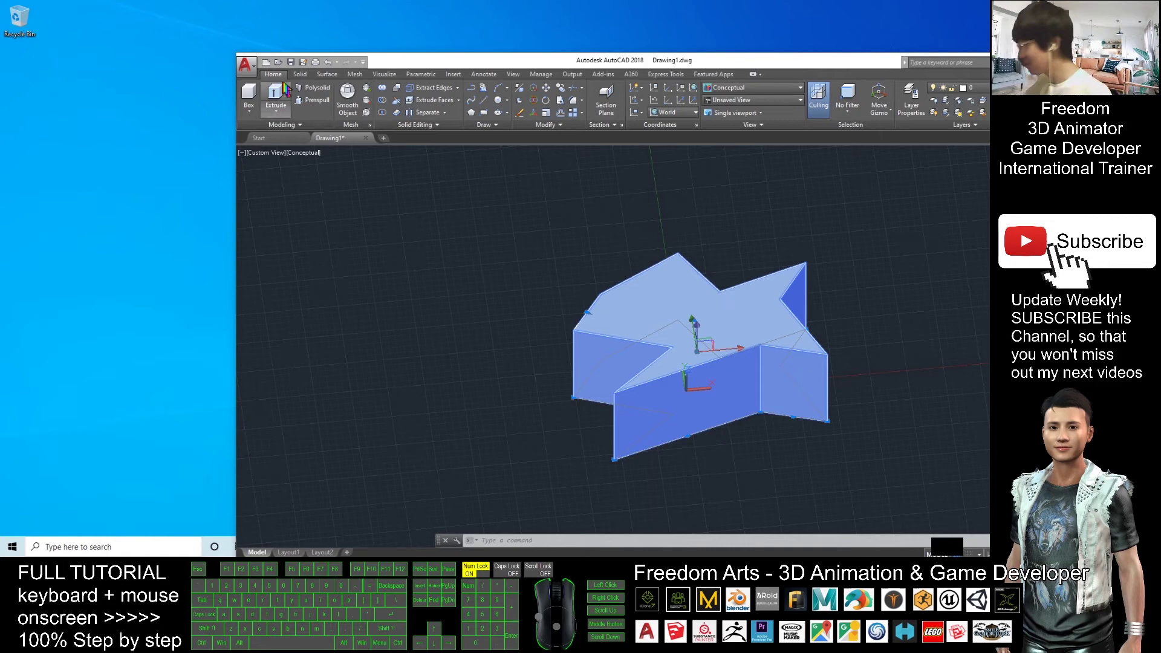
{"action": "left_click", "coordinate": [254, 72]}
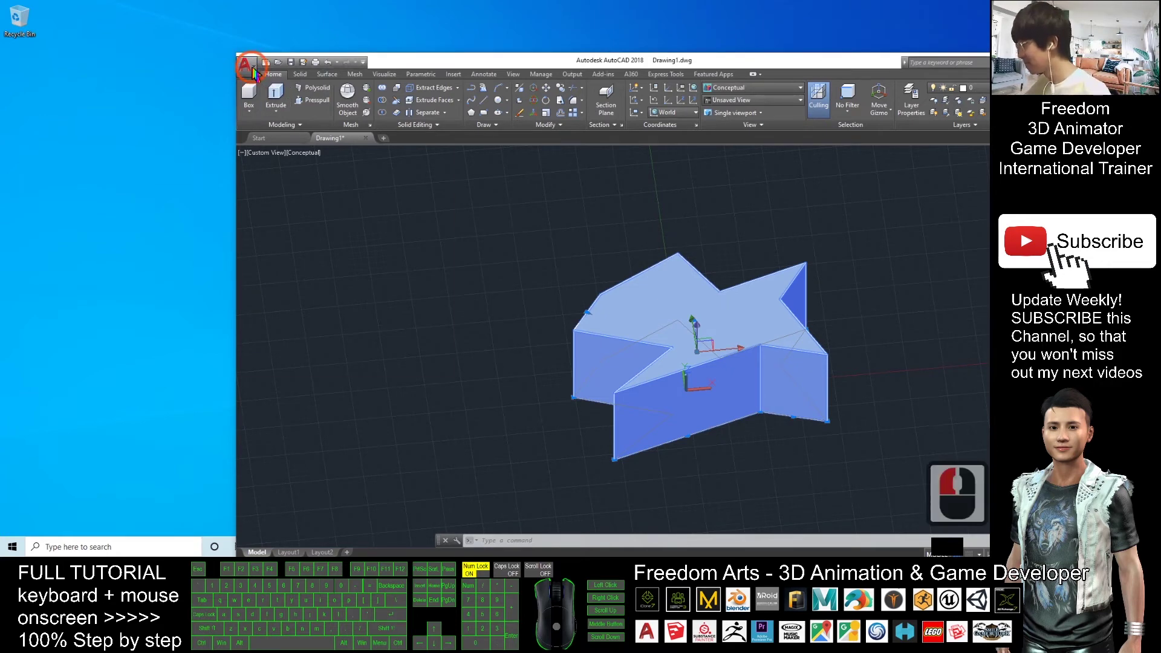
{"action": "mouse_move", "coordinate": [283, 251]}
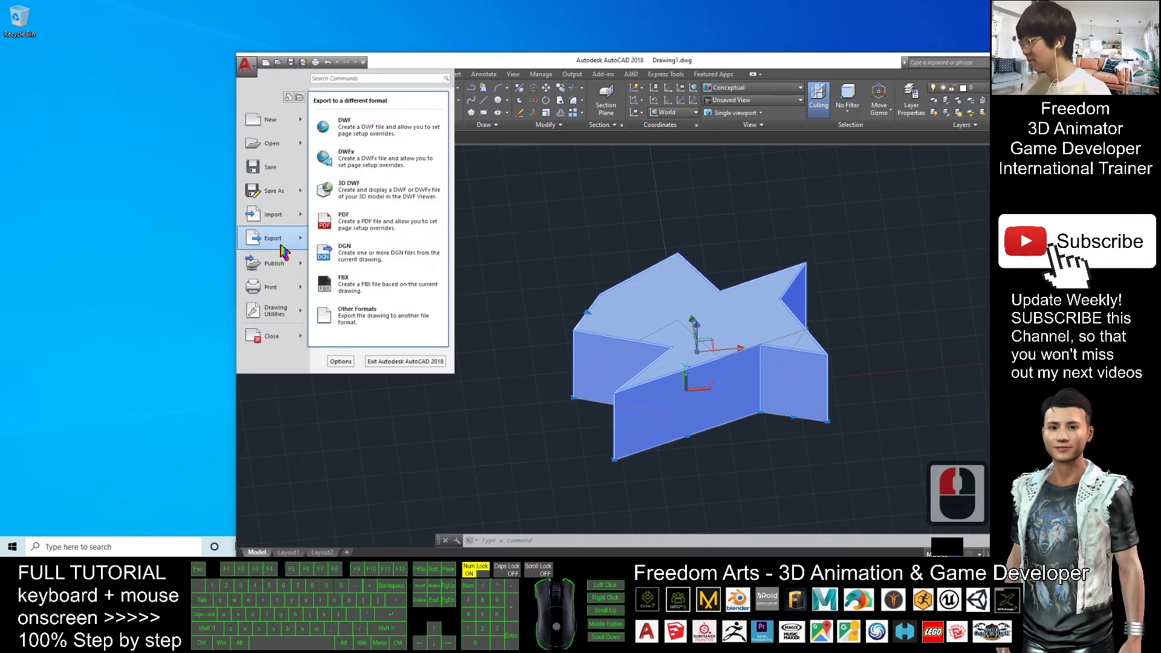
{"action": "left_click", "coordinate": [388, 292]}
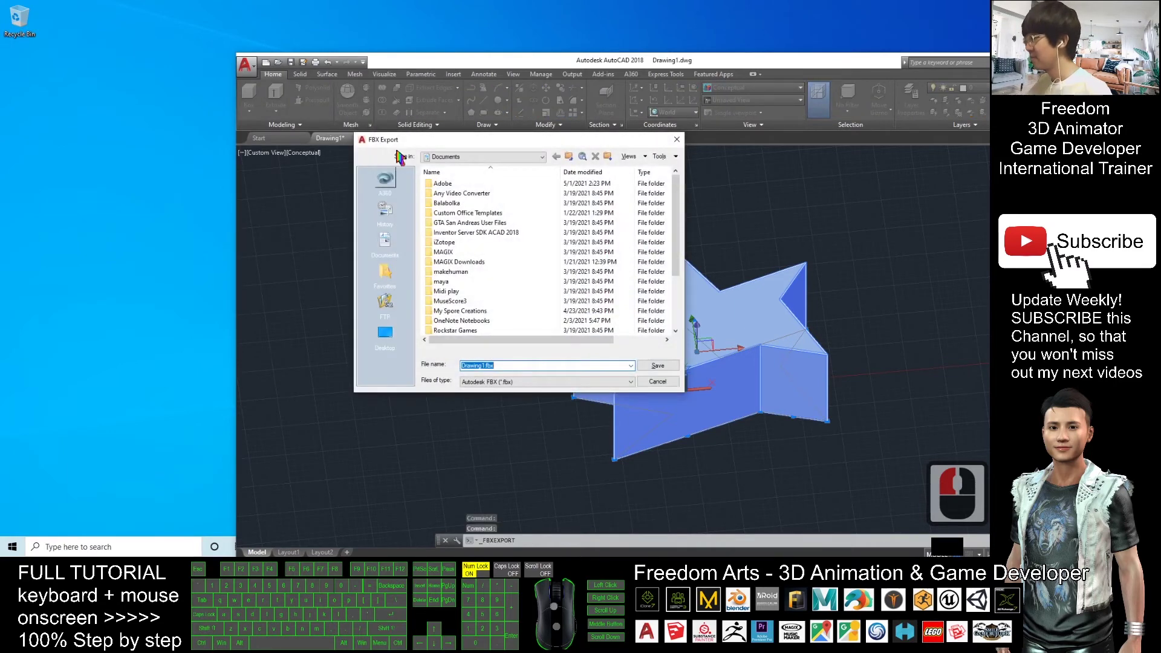
{"action": "left_click_drag", "start_coordinate": [460, 143], "coordinate": [406, 115]}
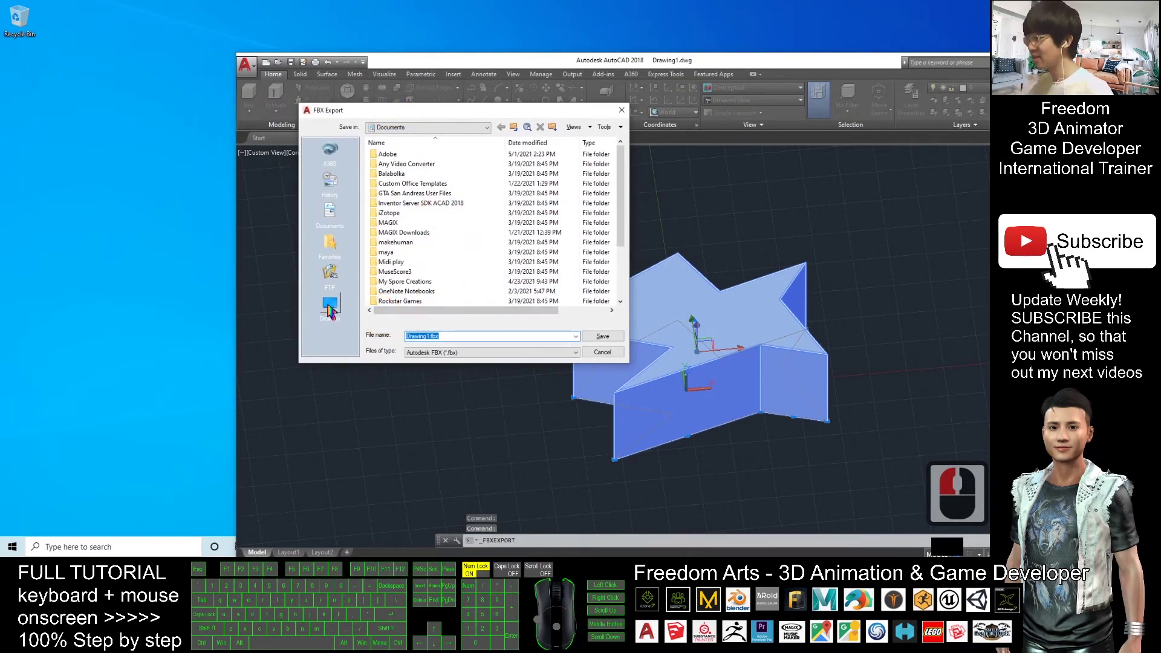
{"action": "left_click", "coordinate": [330, 305]}
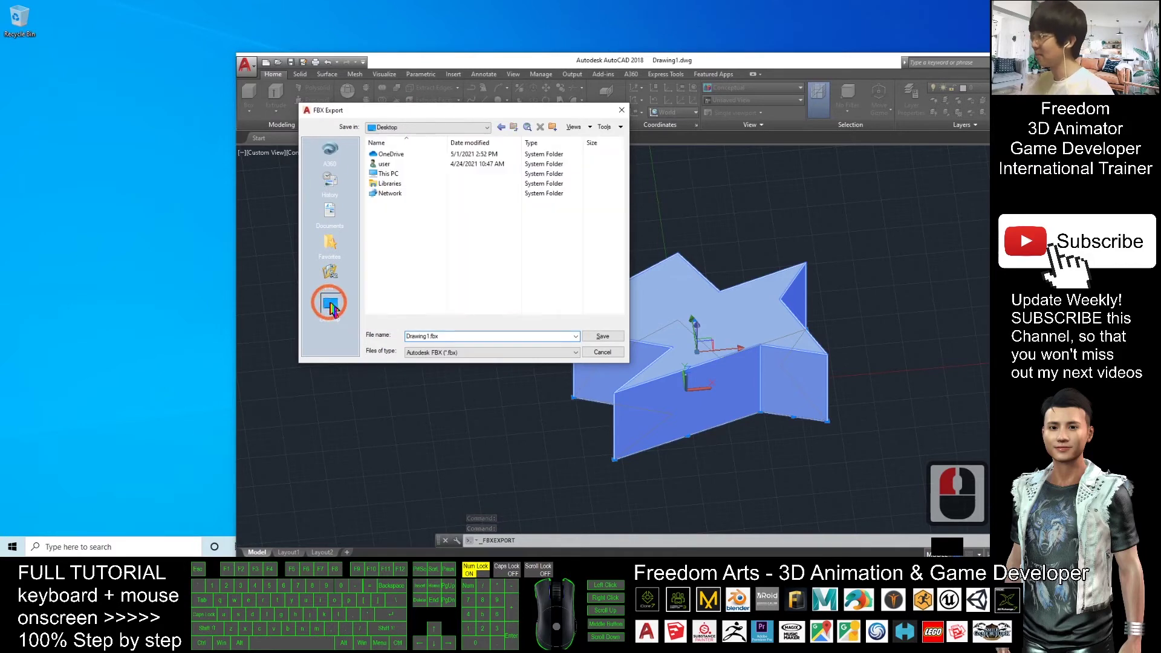
{"action": "double_click", "coordinate": [427, 336]}
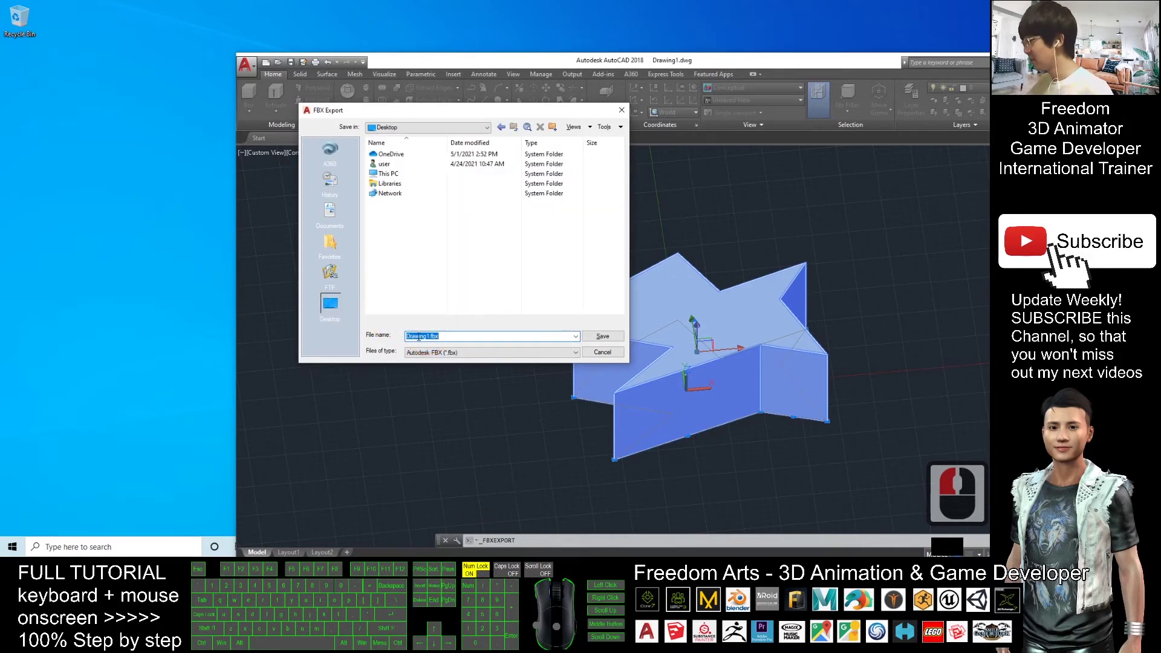
{"action": "left_click", "coordinate": [460, 337]}
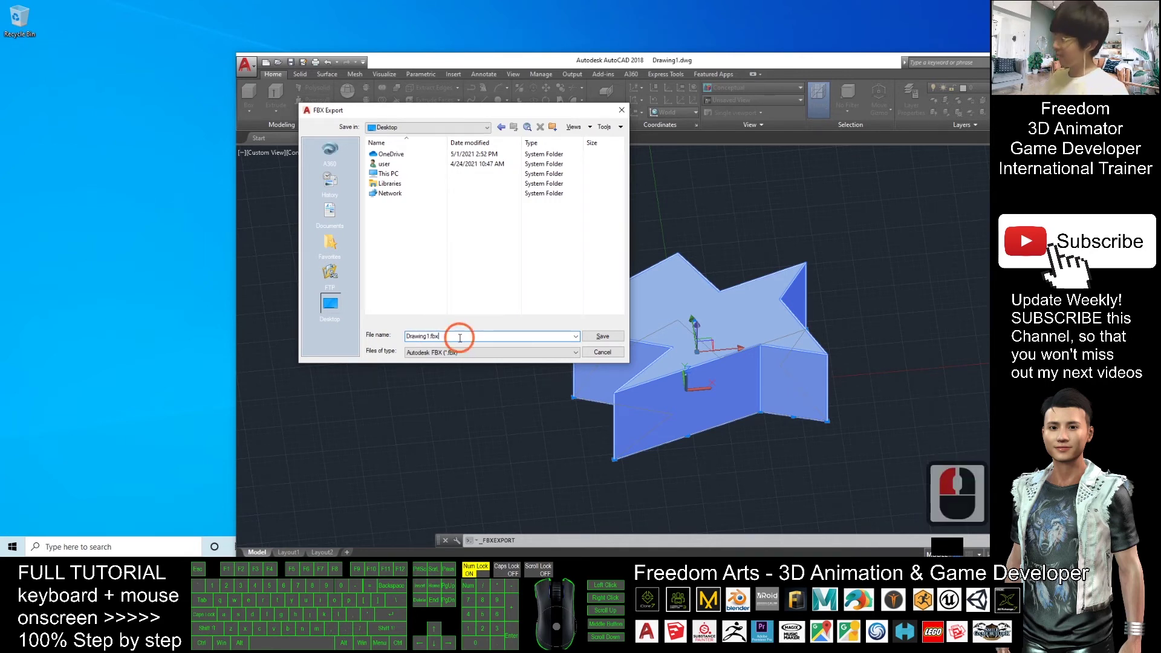
{"action": "left_click", "coordinate": [607, 337]}
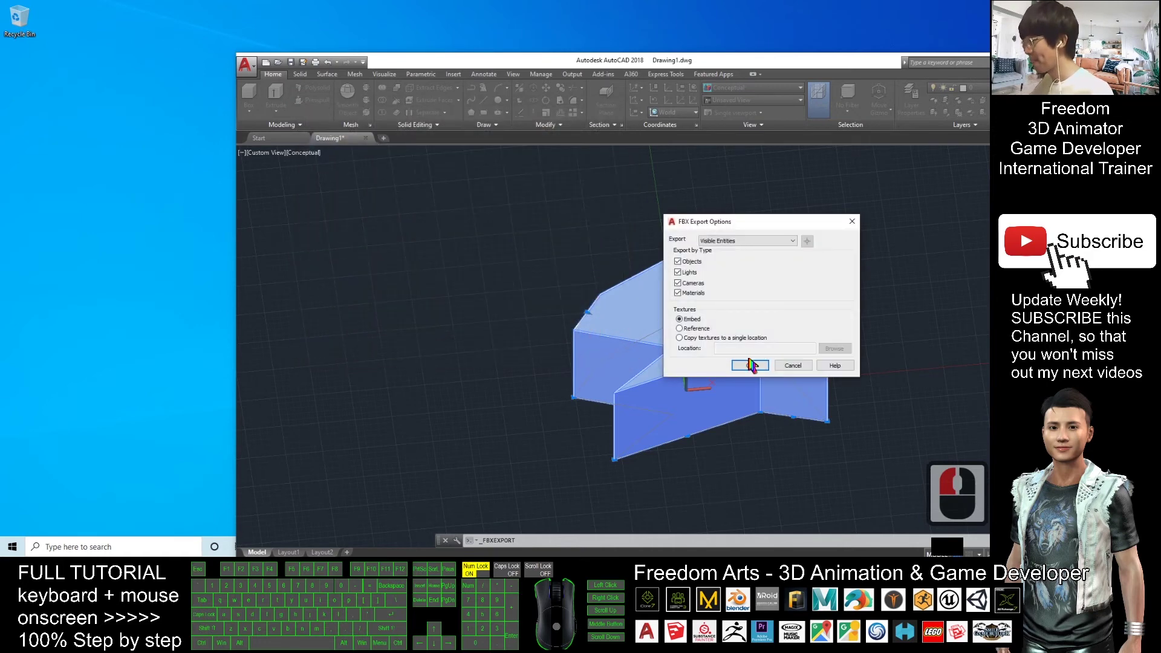
{"action": "left_click", "coordinate": [750, 366]}
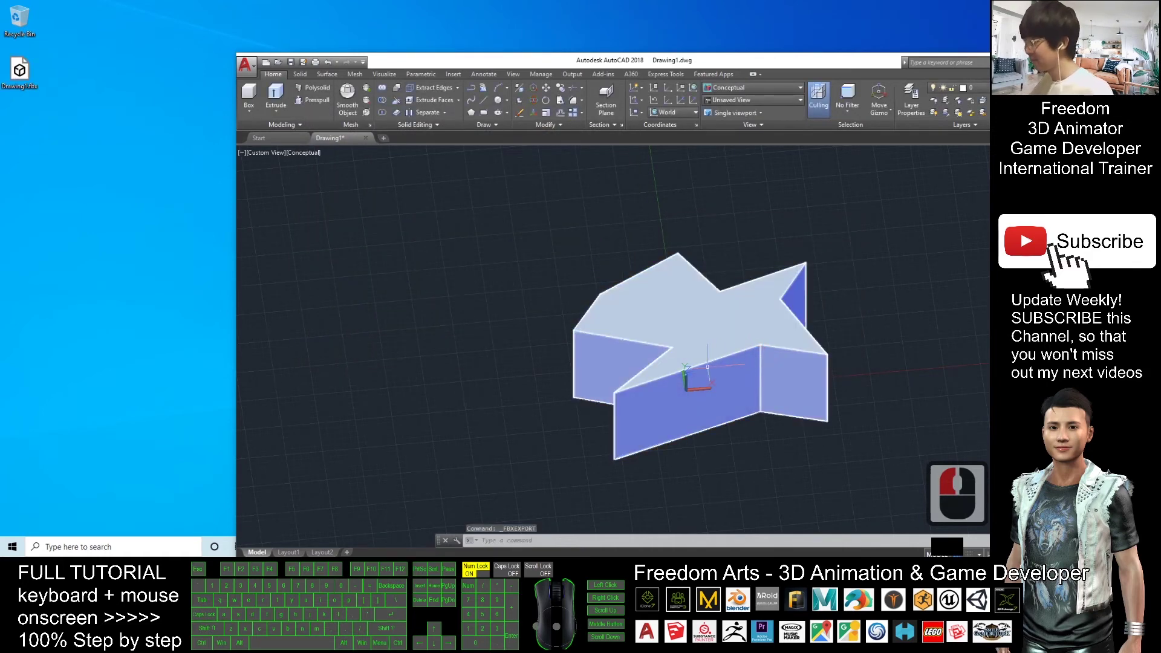
Step: Open the exported Drawing1.fbx from the desktop in 3D Viewer and inspect the star model from another angle
{"action": "left_click", "coordinate": [27, 71]}
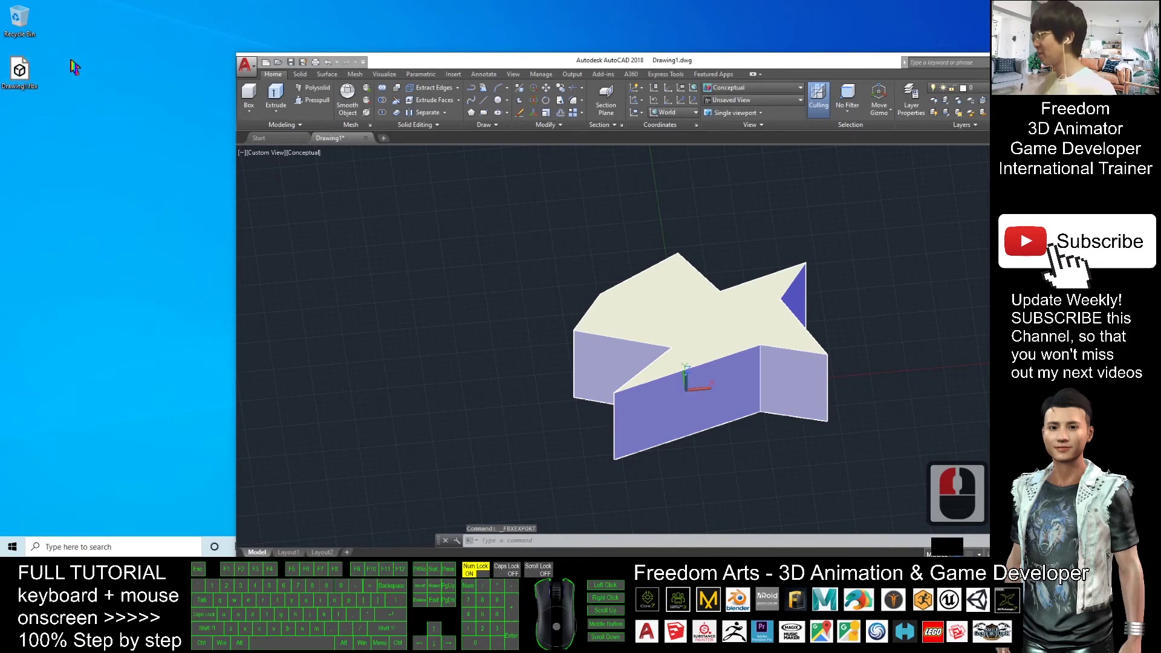
{"action": "double_click", "coordinate": [33, 89]}
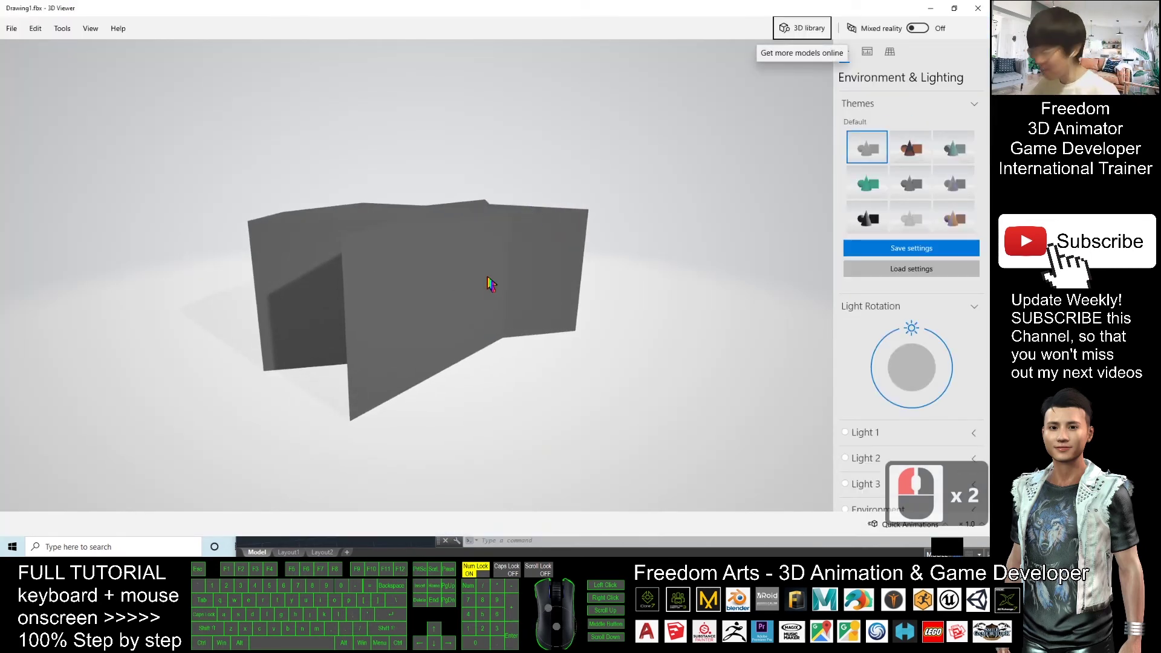
{"action": "left_click_drag", "start_coordinate": [490, 284], "coordinate": [491, 311]}
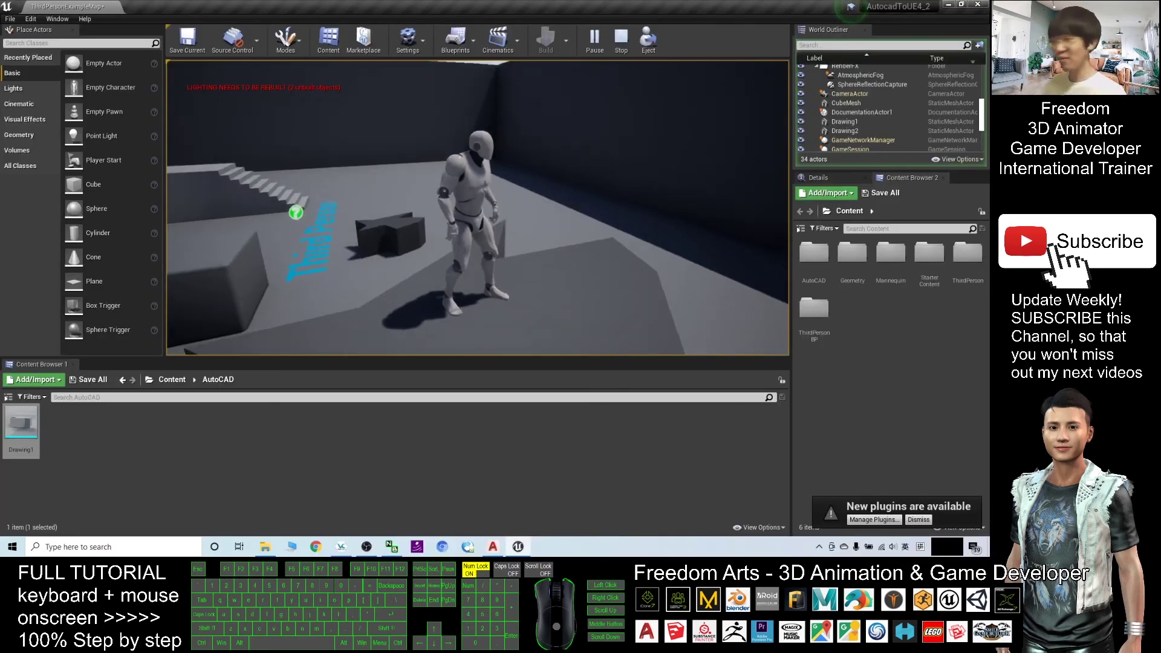
Step: In the running Unreal Editor play session, run and jump the third-person character around the level and over the large imported star meshes
{"action": "key", "text": "w"}
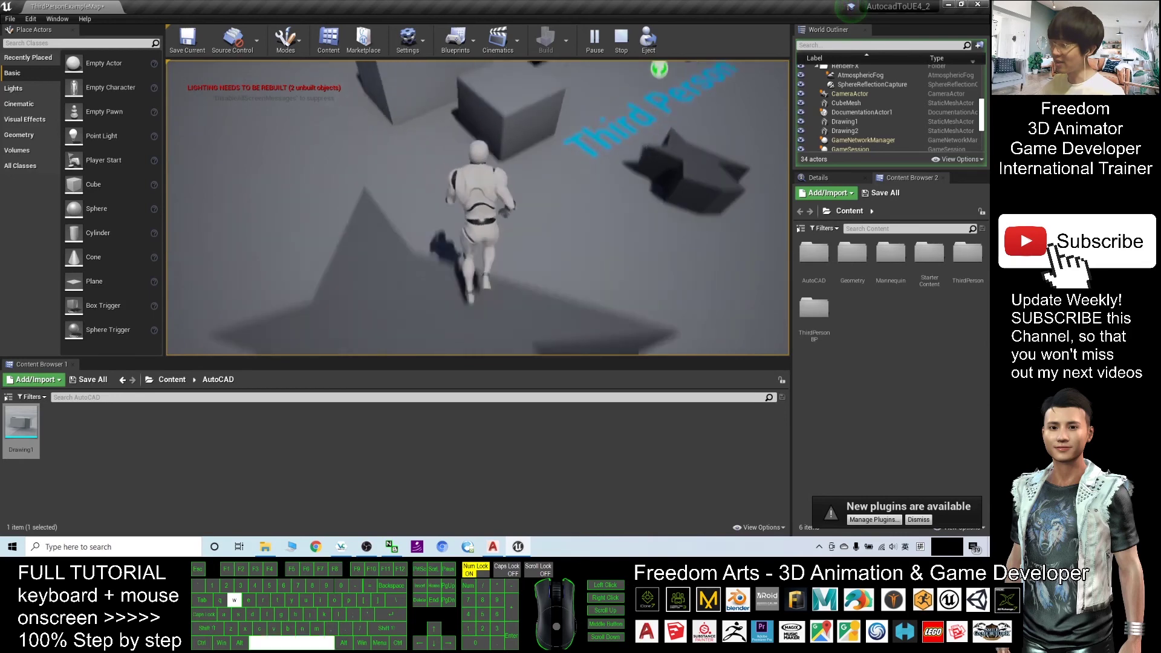
{"action": "key", "text": "space"}
{"action": "key", "text": "w"}
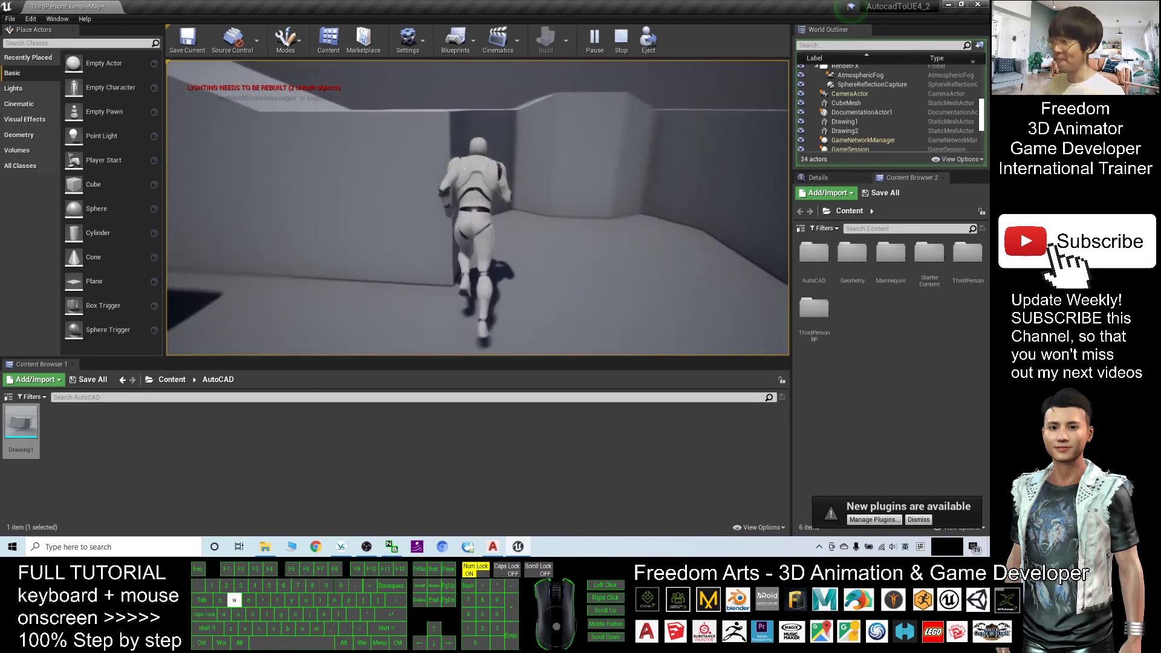
{"action": "key", "text": "a"}
{"action": "key", "text": "space"}
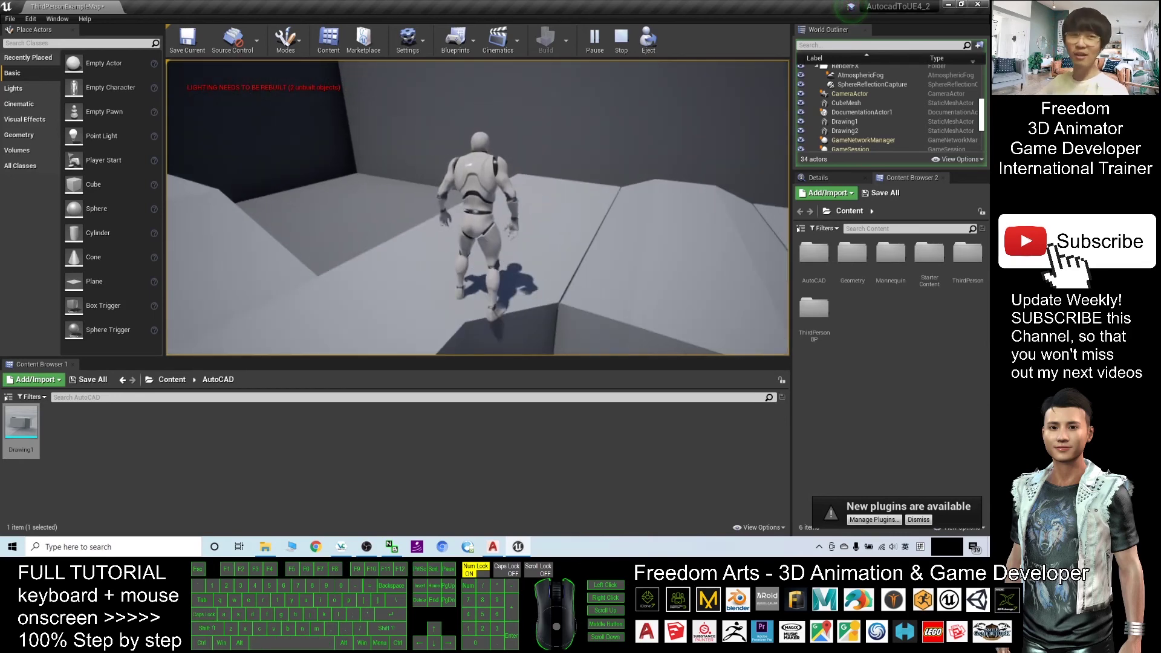
{"action": "key", "text": "w"}
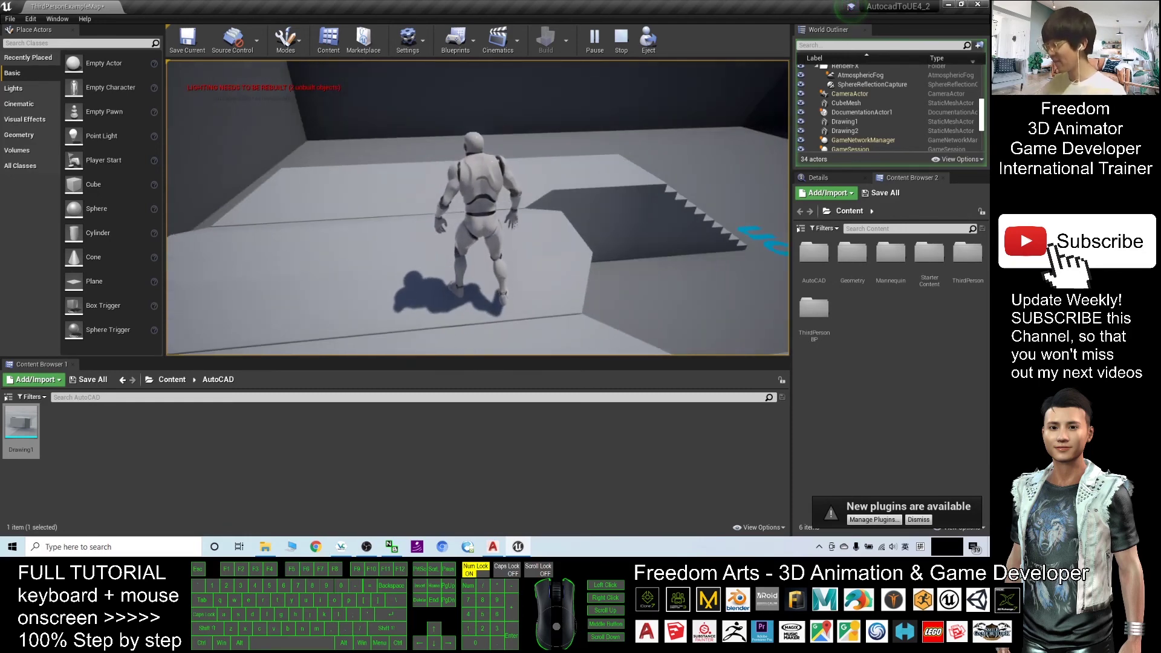
{"action": "key", "text": "w"}
{"action": "key", "text": "a"}
{"action": "key", "text": "s"}
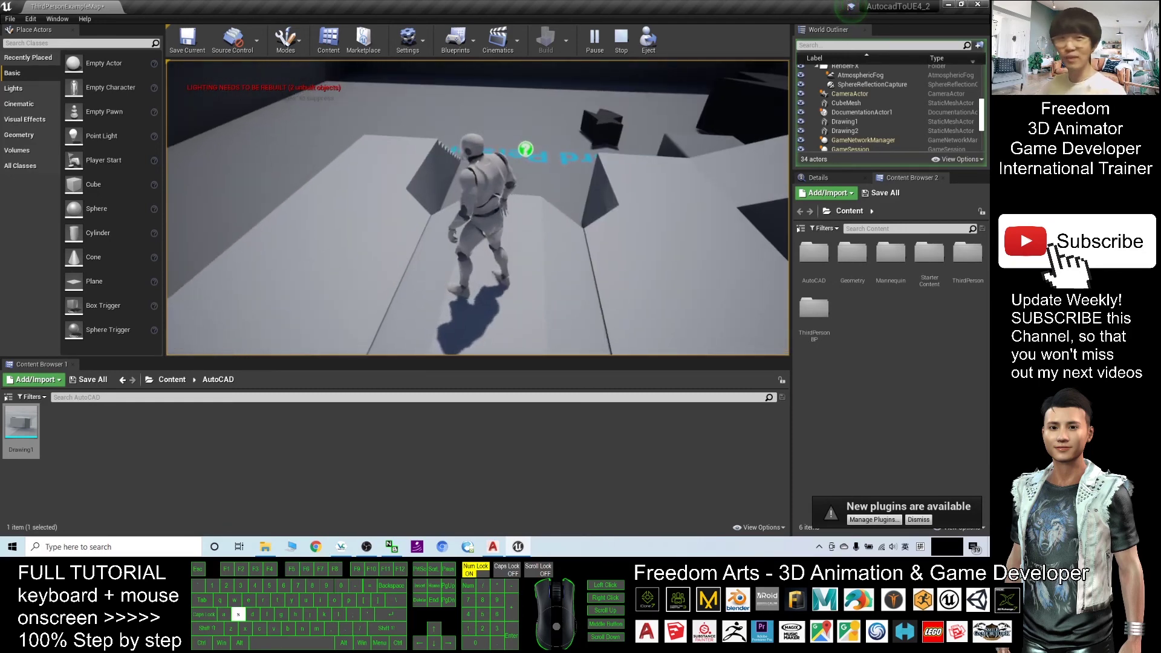
{"action": "key", "text": "d"}
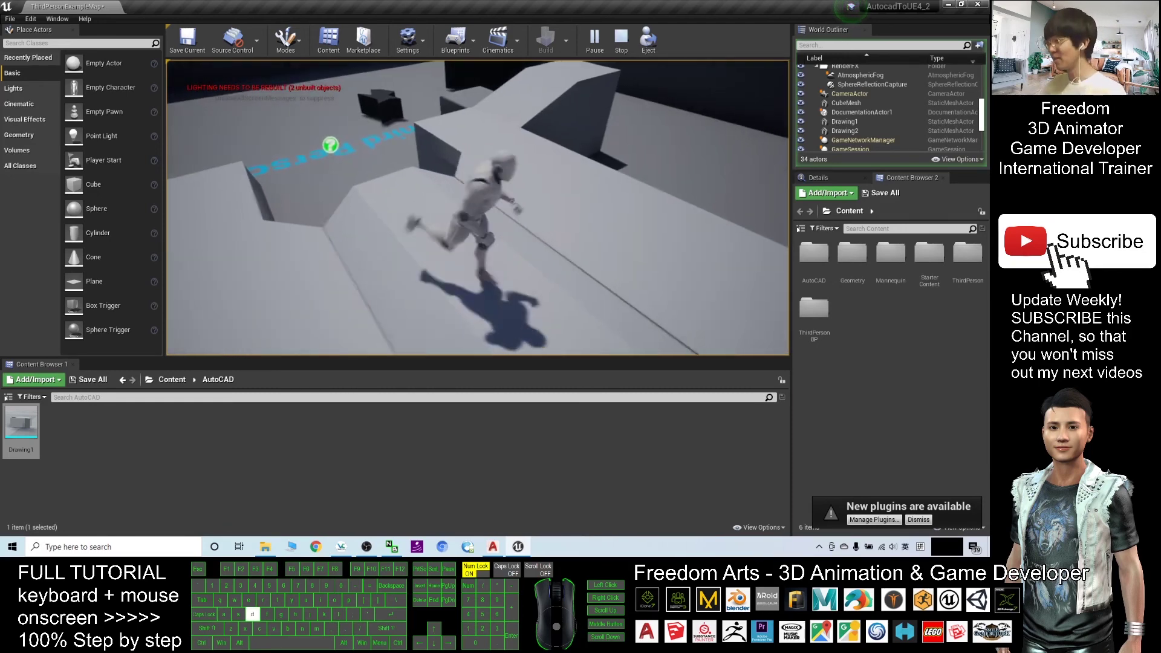
{"action": "key", "text": "w"}
{"action": "key", "text": "s"}
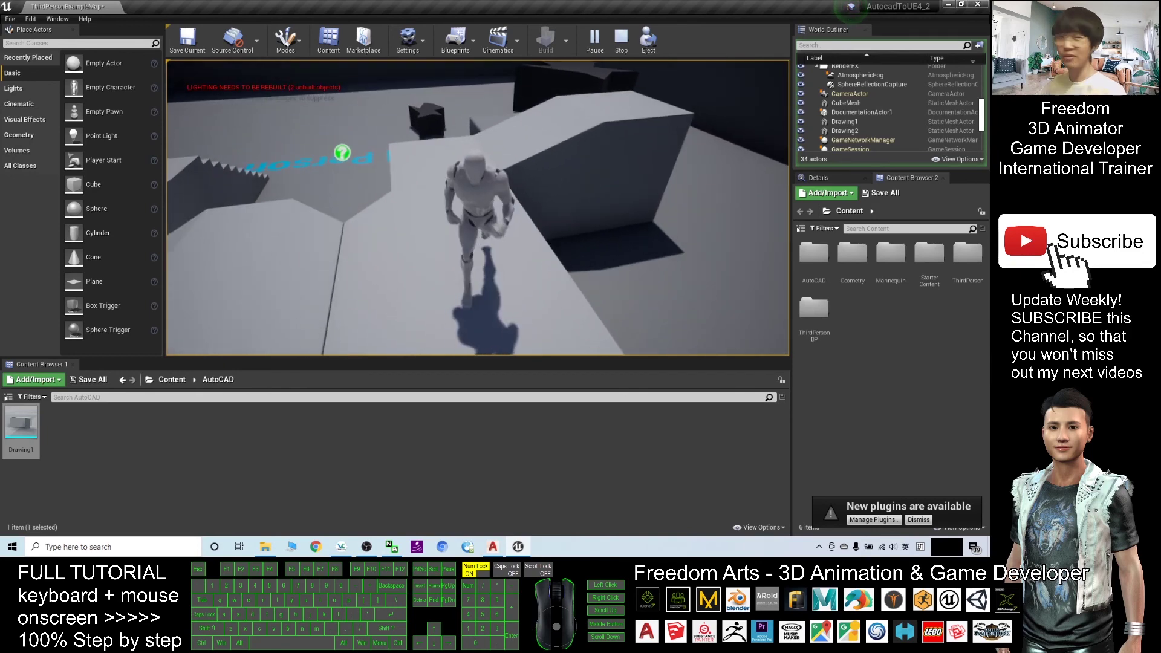